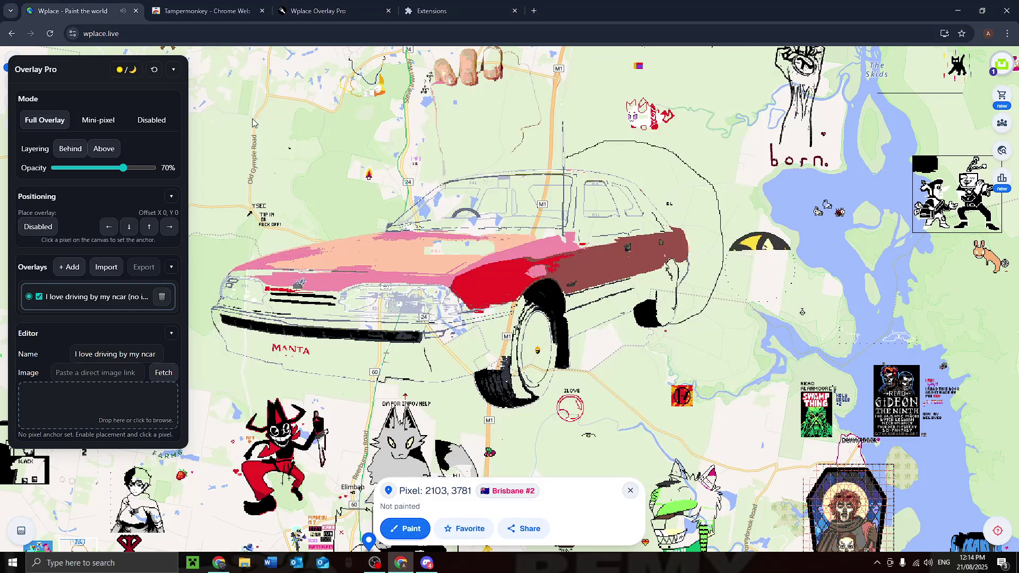
Reload the Wplace map page
scroll(353, 160, "down", 3)
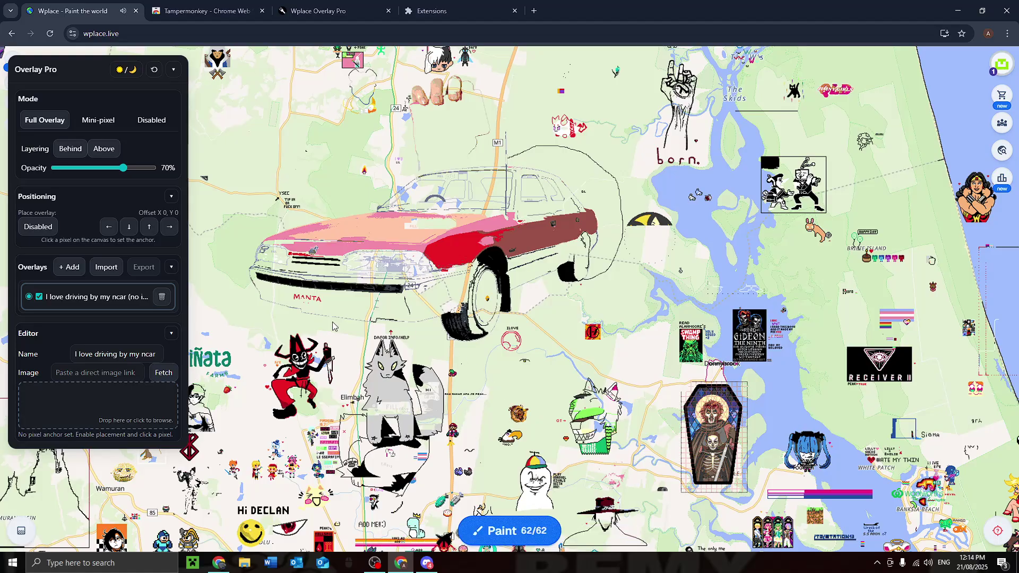
left_click(49, 34)
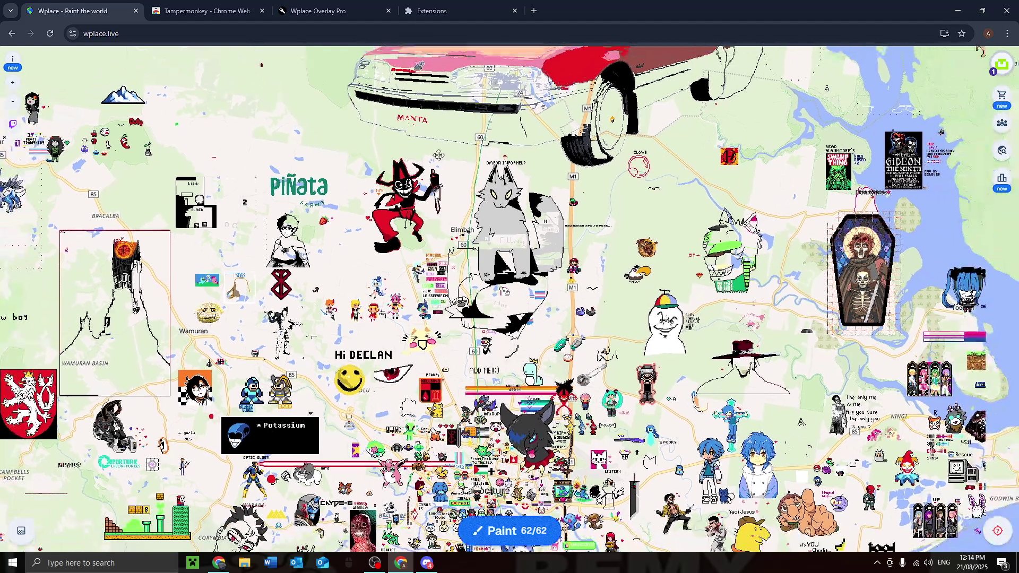
left_click_drag(438, 155, 462, 312)
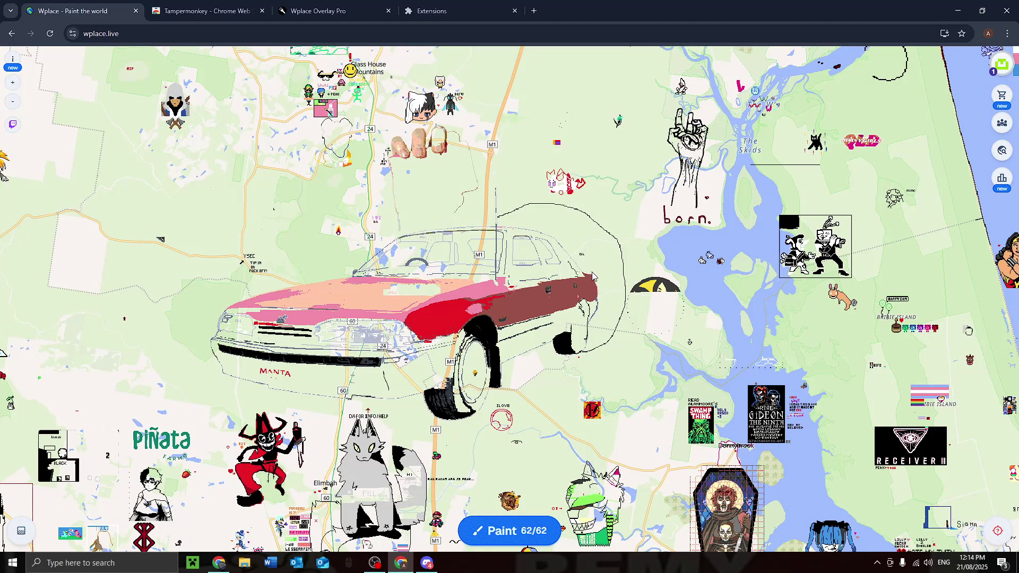
Switch to the Tampermonkey page in the Chrome Web Store and add the extension to Chrome
left_click(210, 13)
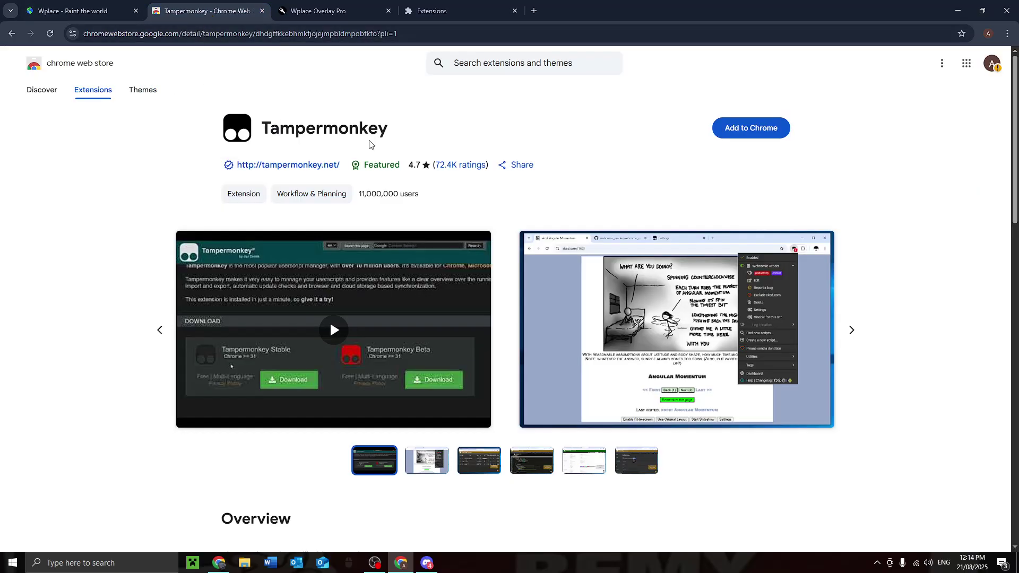
left_click(729, 129)
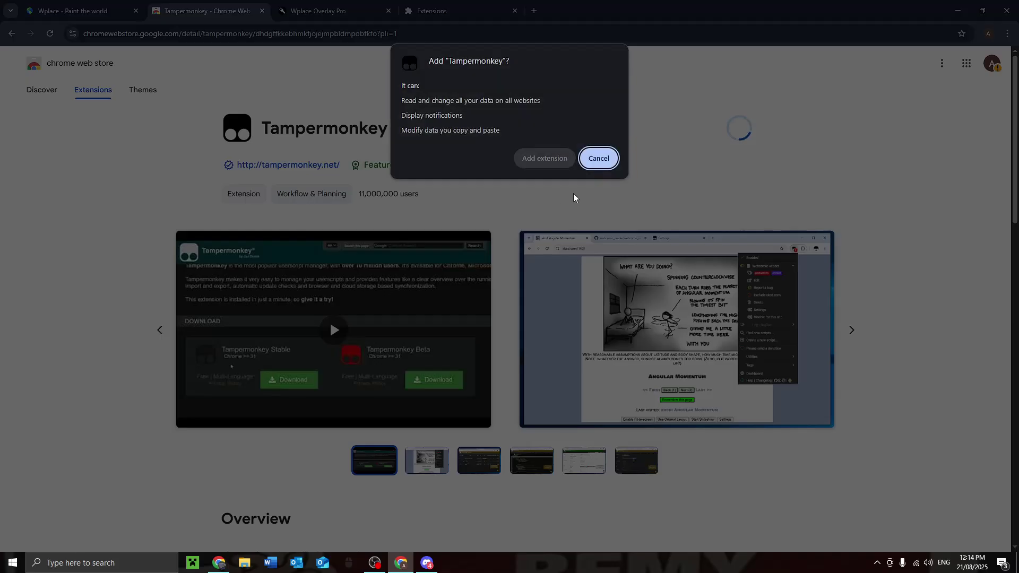
left_click(542, 159)
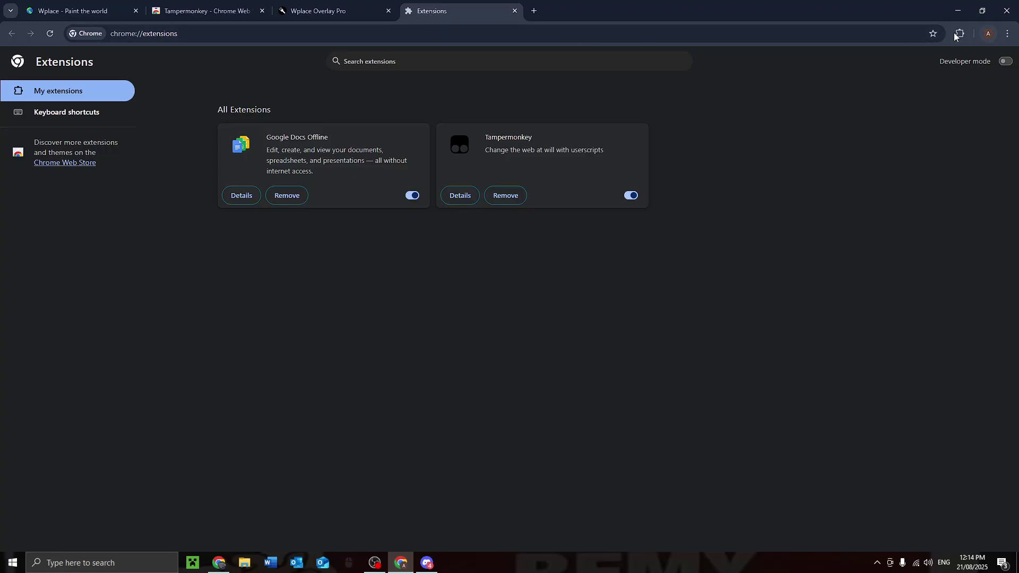
Open Chrome's extension management page and turn on Developer mode
left_click(1007, 33)
left_click(779, 209)
left_click(1004, 62)
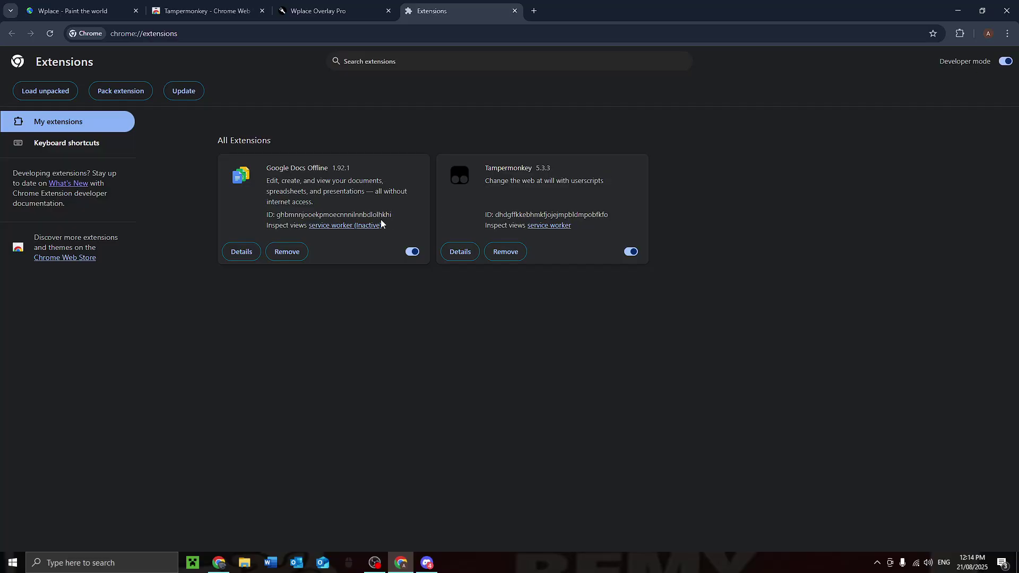
Allow access to file URLs in the Tampermonkey extension's details
left_click(472, 252)
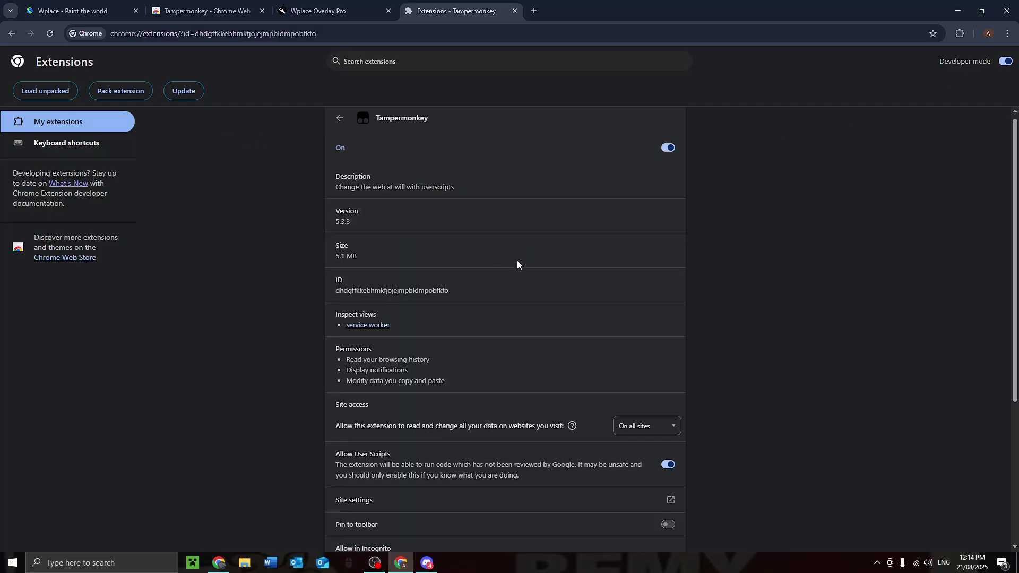
scroll(517, 264, "down", 3)
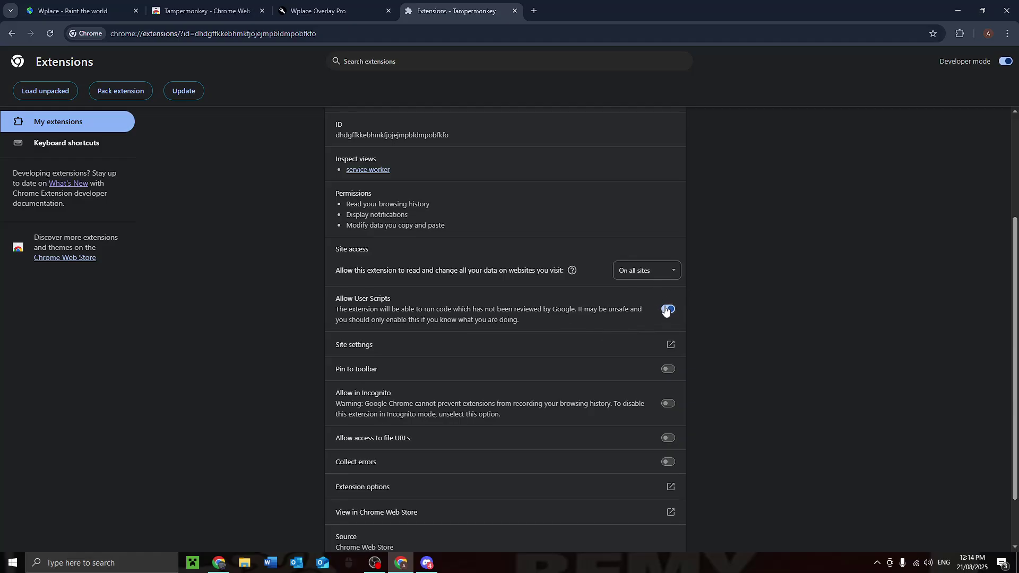
scroll(638, 460, "down", 1)
left_click(668, 385)
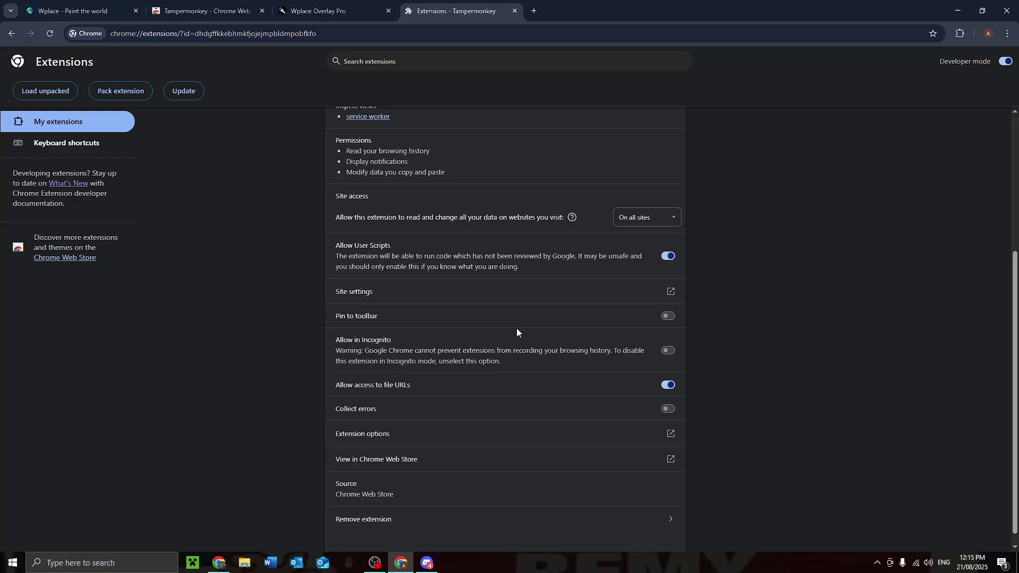
scroll(517, 327, "up", 4)
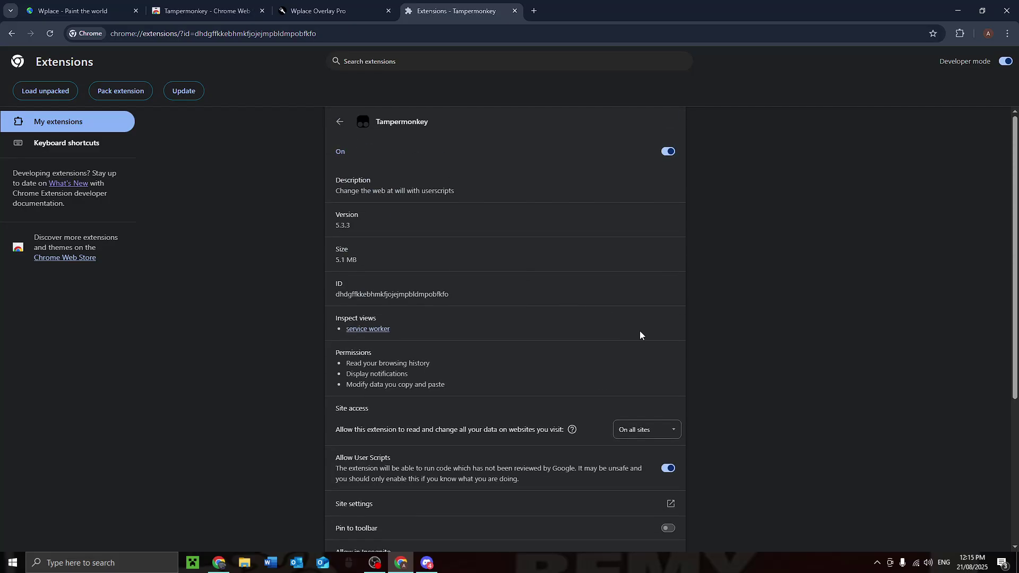
Install the Wplace Overlay Pro userscript from its Greasy Fork page through Tampermonkey
left_click(308, 13)
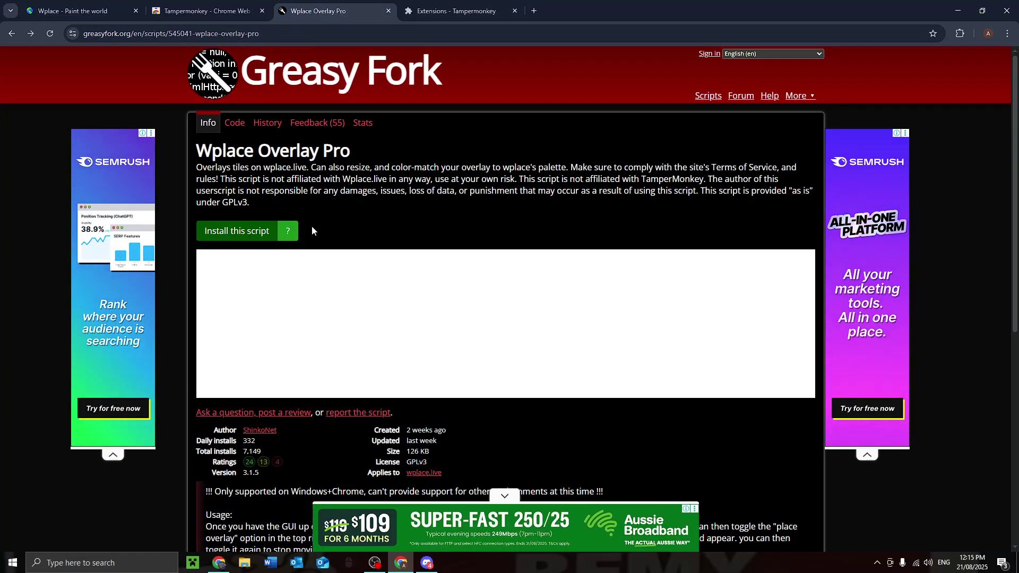
left_click(505, 495)
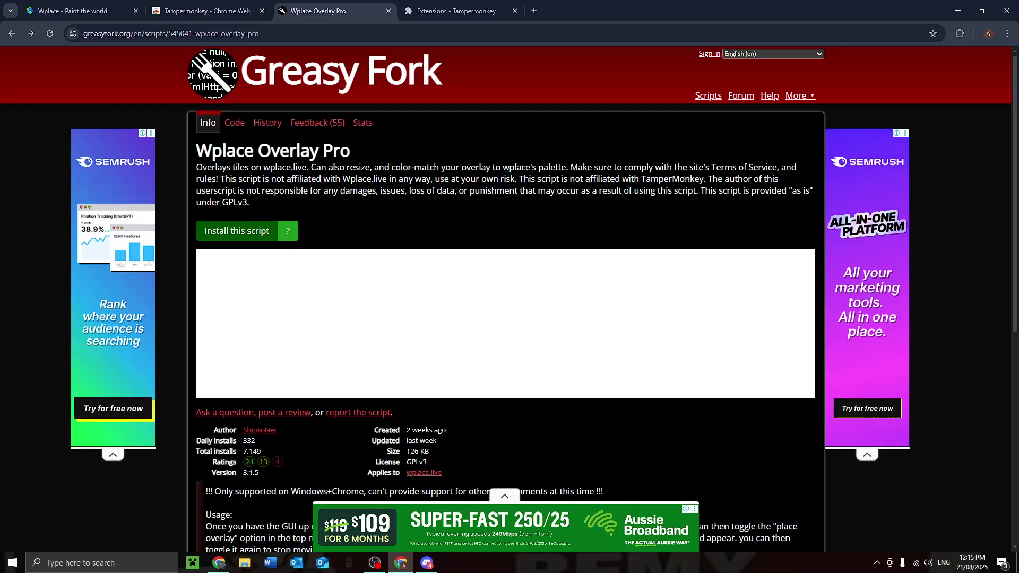
left_click(247, 231)
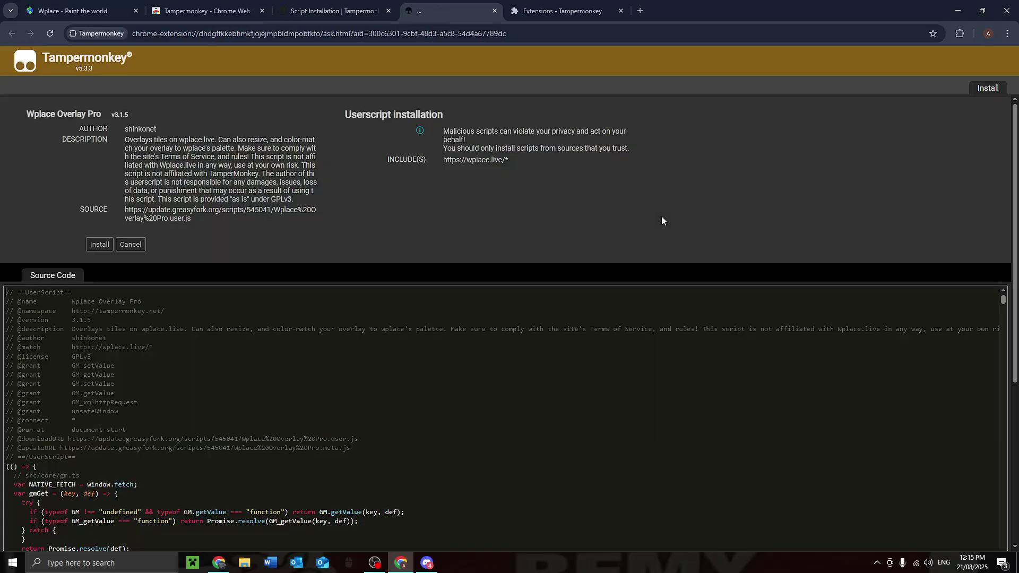
left_click(98, 245)
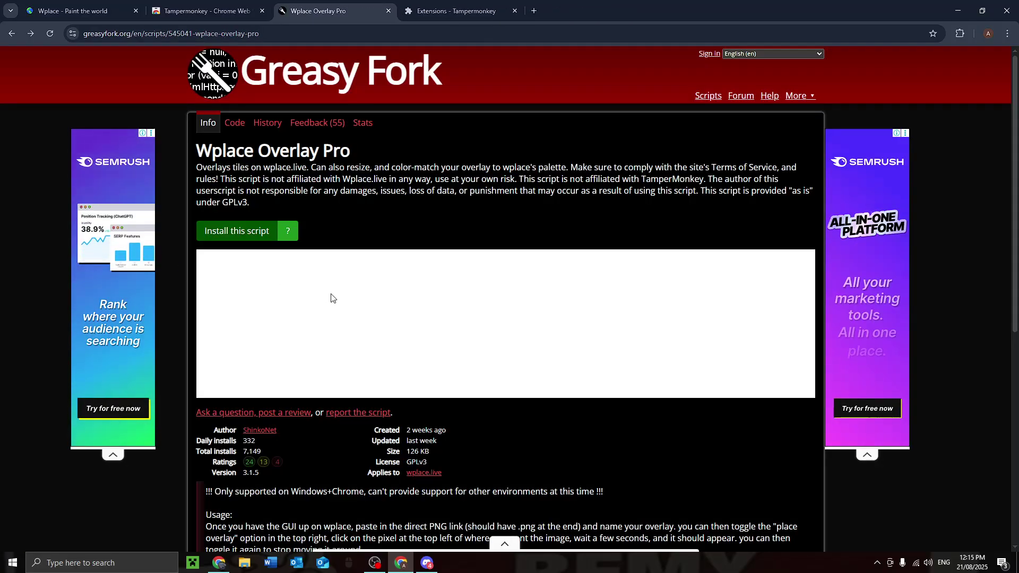
Return to the Wplace map, set the Overlay Pro panel to its dark theme, and move it into the map's upper-left corner
left_click(959, 33)
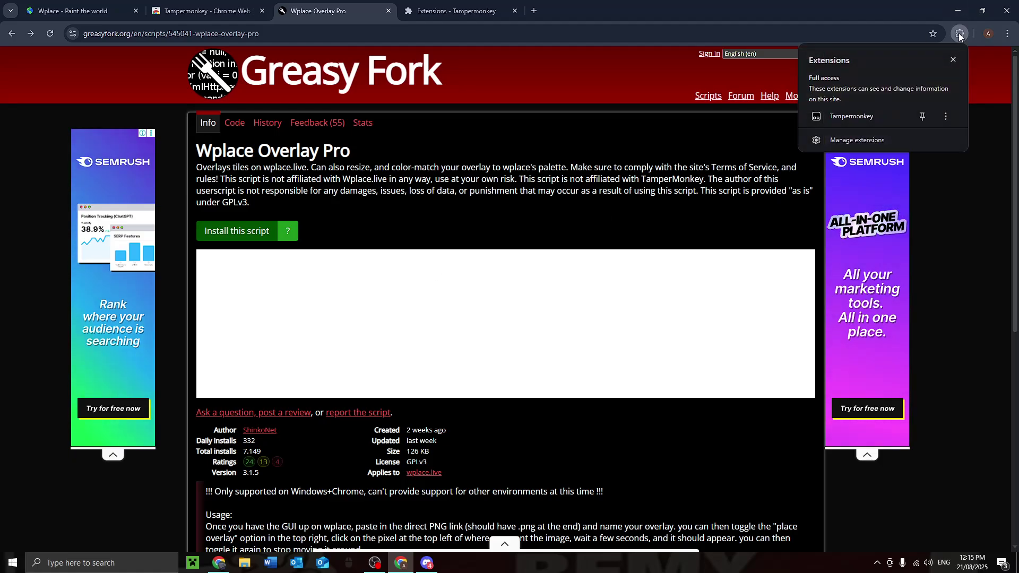
left_click(960, 34)
left_click(72, 11)
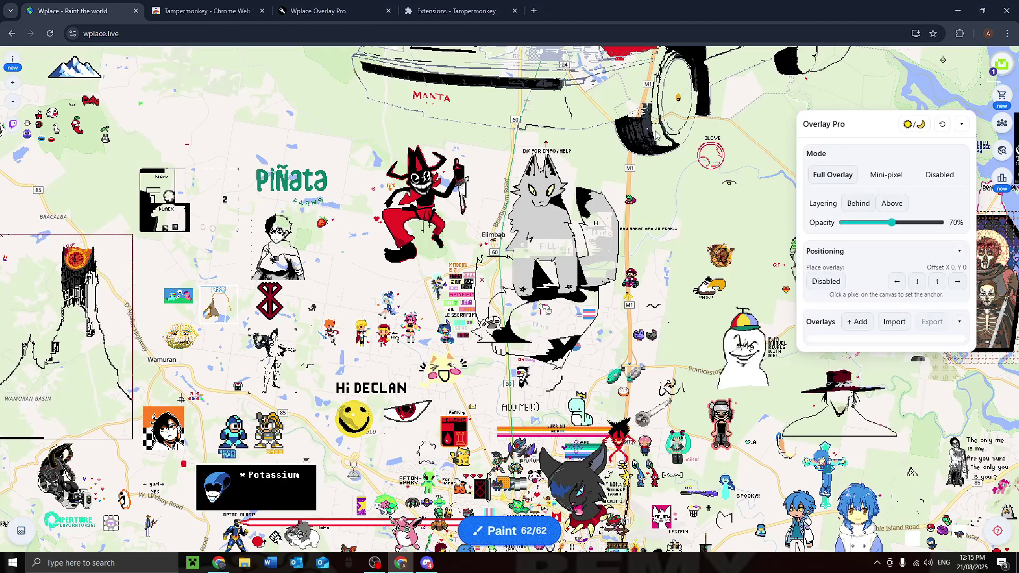
left_click_drag(866, 129, 137, 90)
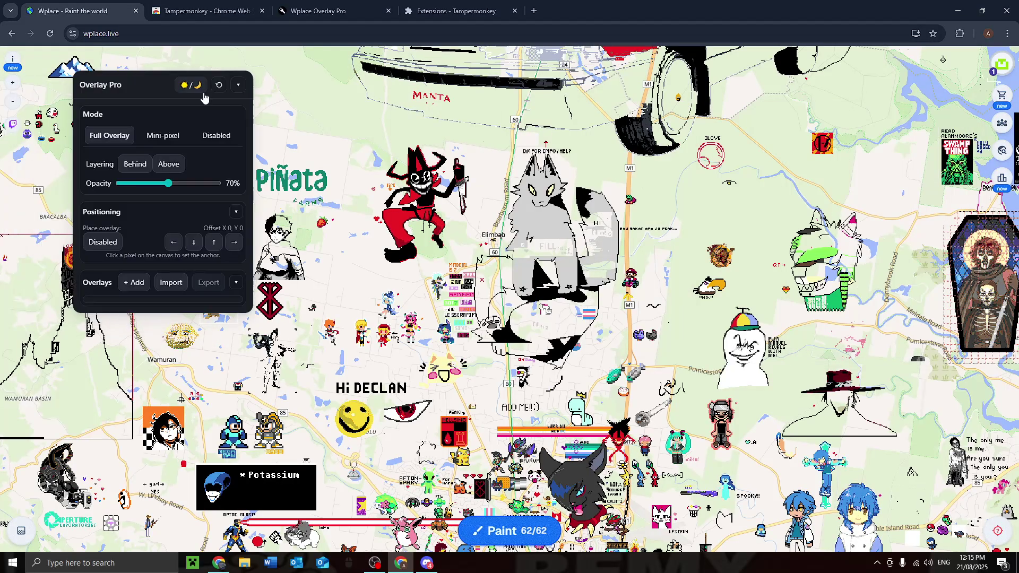
left_click_drag(203, 95, 83, 68)
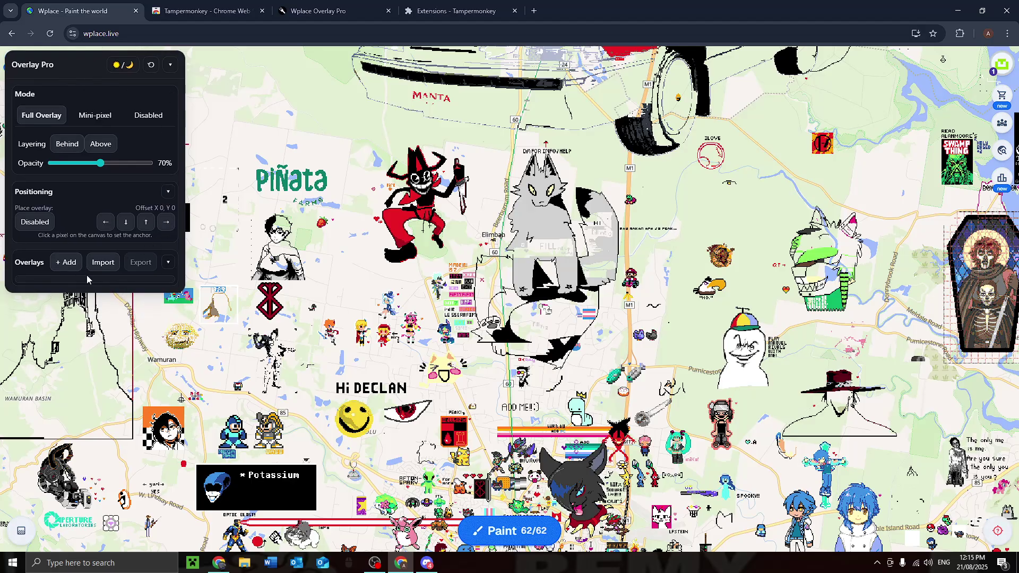
Start importing an overlay from JSON, and switch to the help-guides channel in Discord
left_click(100, 262)
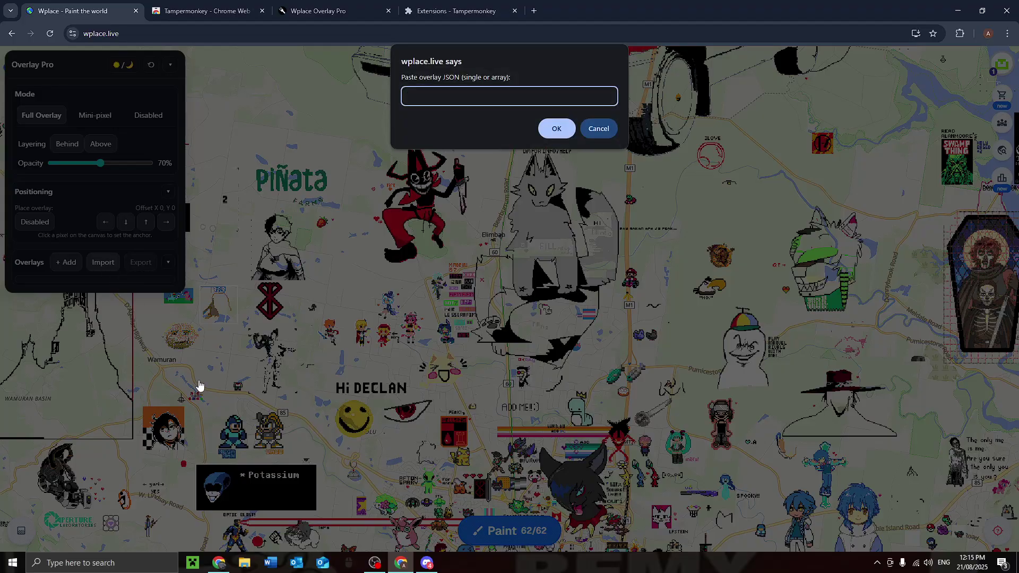
left_click(427, 563)
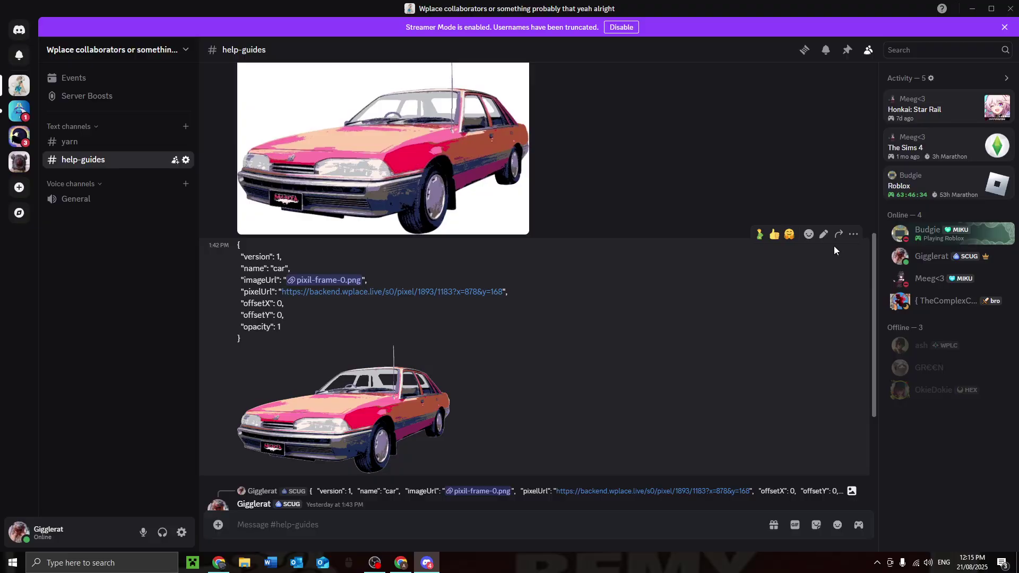
Open a blank Notepad window and make it narrow enough to sit beside the car overlay JSON message
left_click(101, 562)
type("txt")
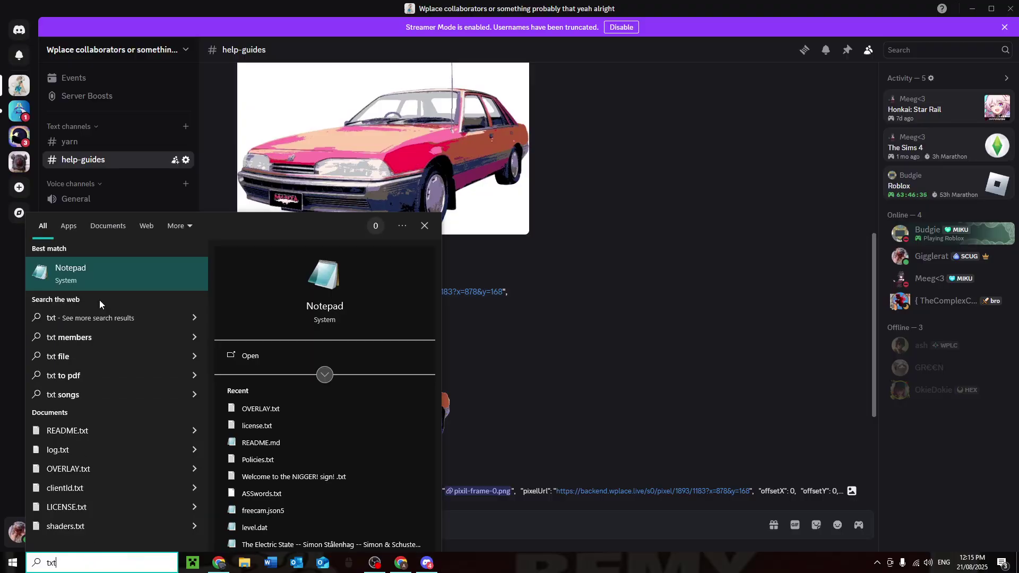
left_click(100, 273)
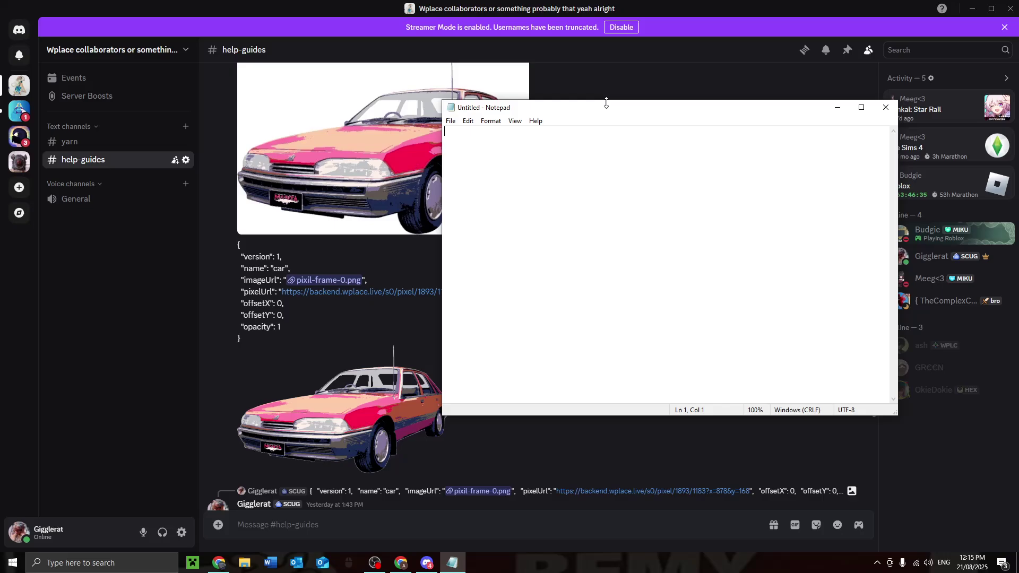
left_click_drag(623, 109, 806, 162)
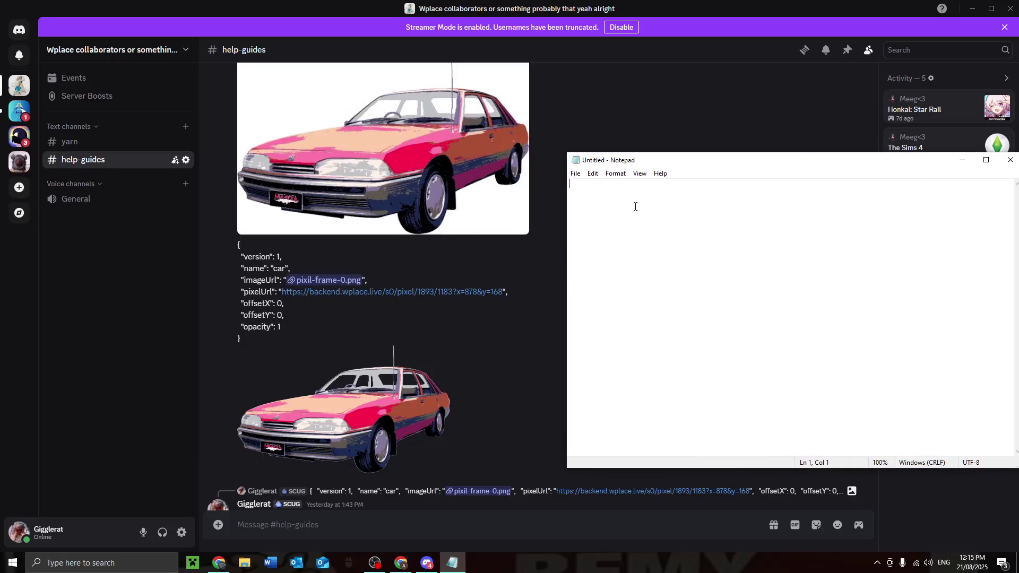
left_click_drag(712, 160, 161, 176)
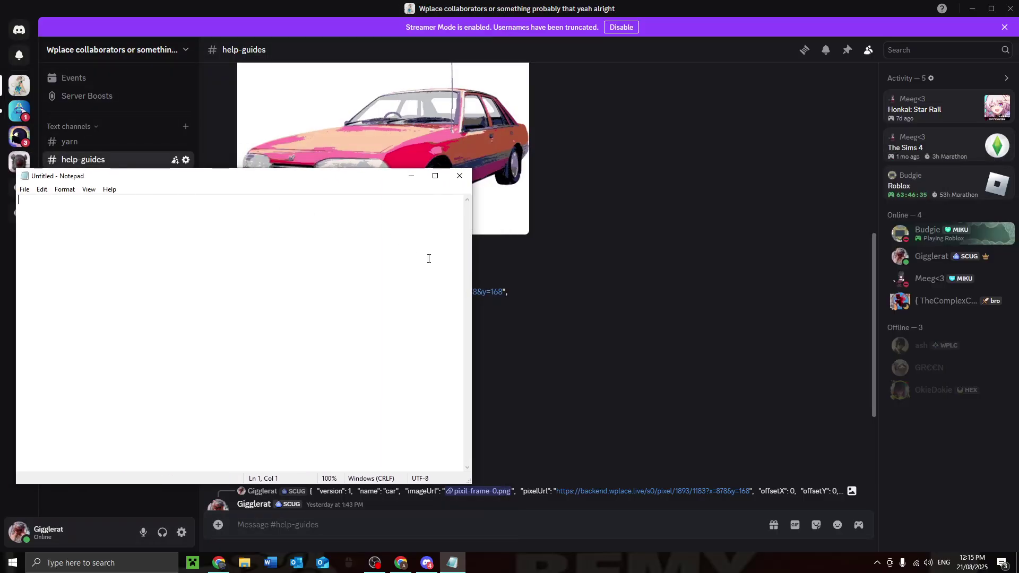
left_click_drag(474, 268, 194, 260)
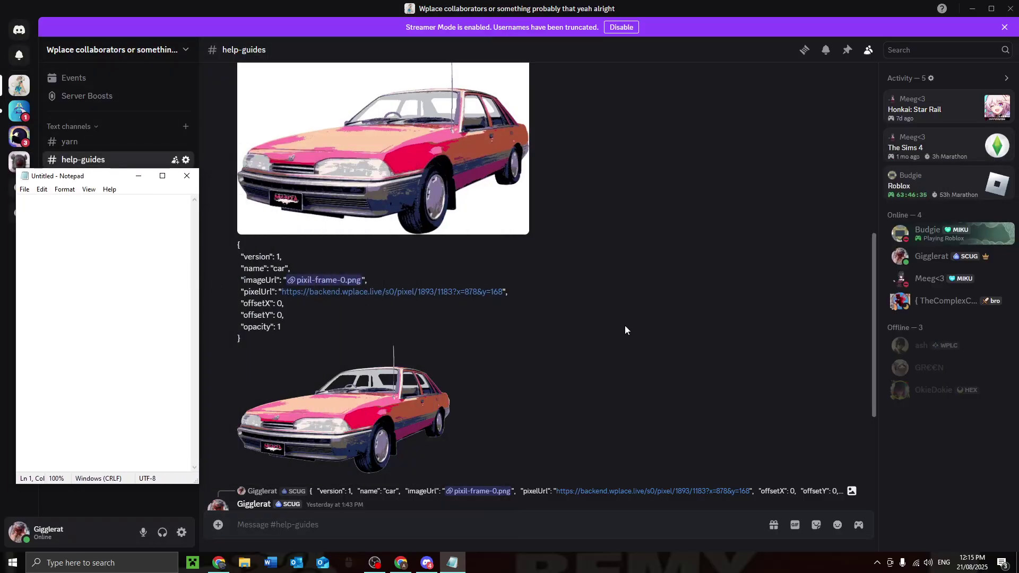
Copy the text of the car overlay JSON message into Notepad, and widen and reposition the Notepad window
left_click(848, 242)
left_click(853, 234)
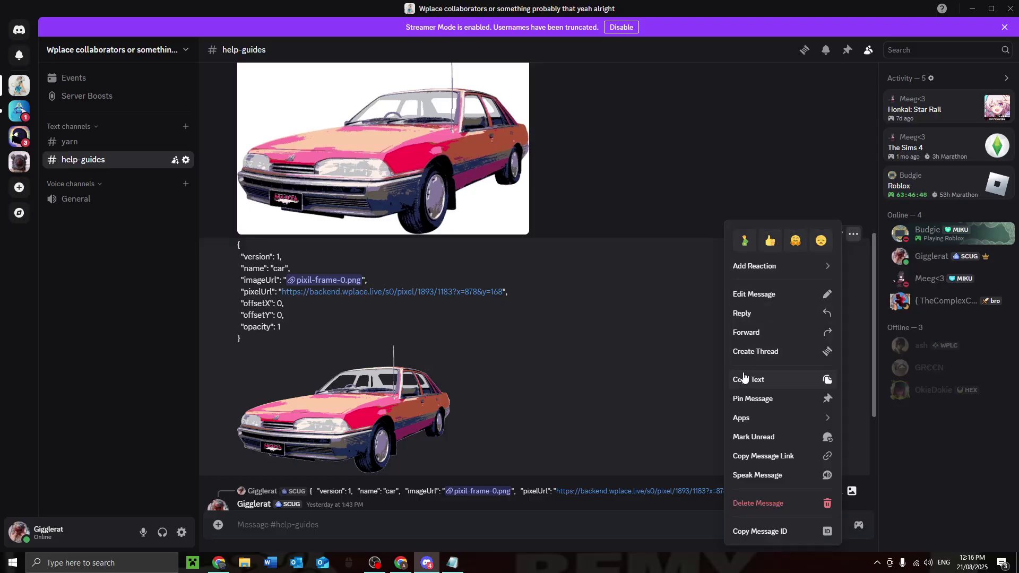
left_click(704, 303)
right_click(679, 247)
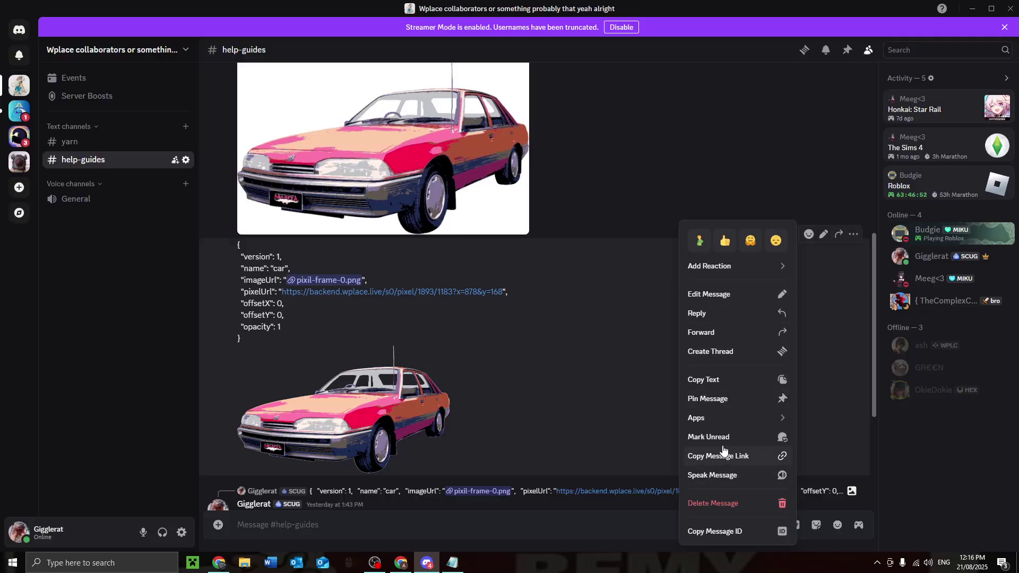
left_click(710, 380)
left_click(452, 562)
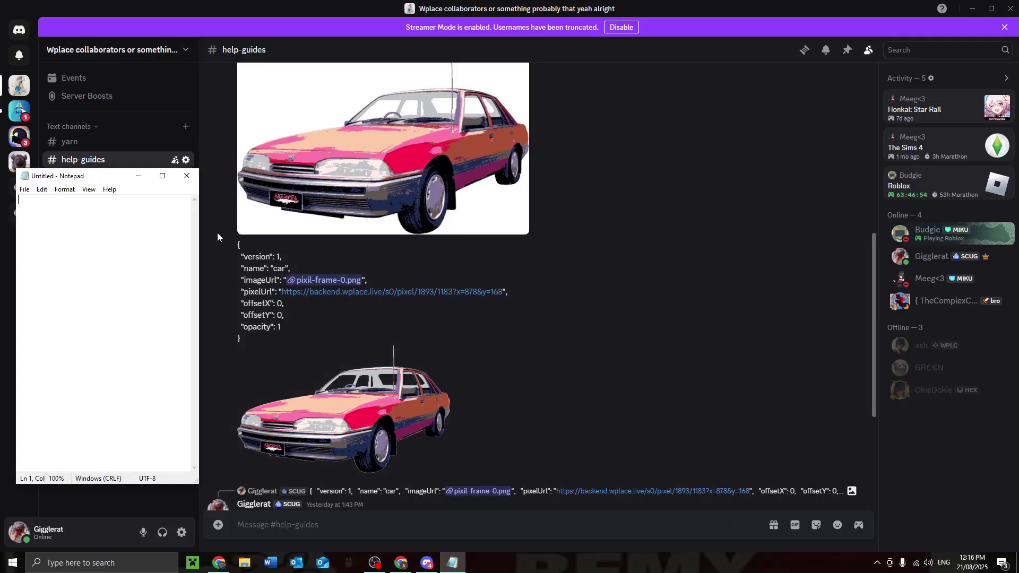
key("ctrl+v")
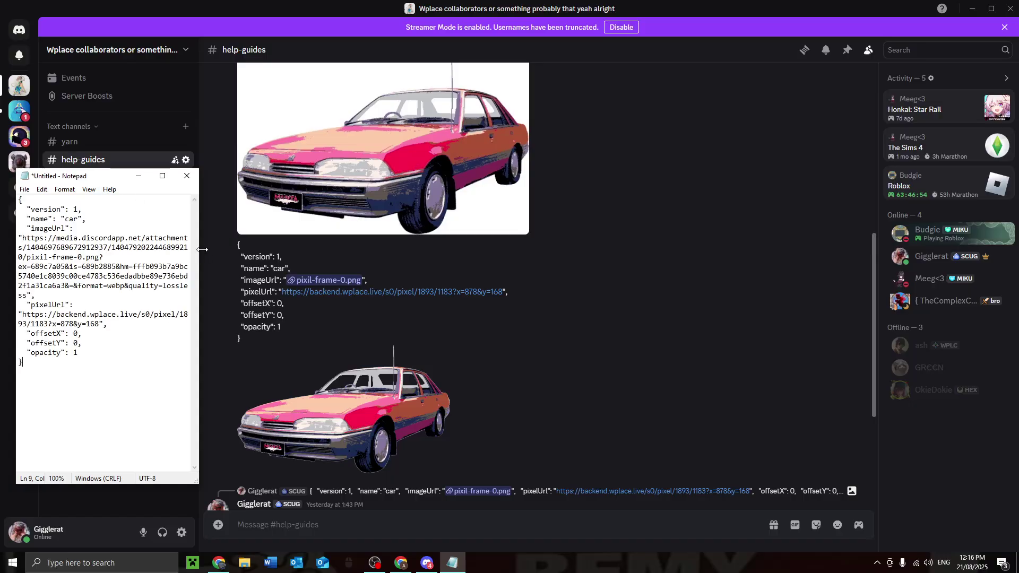
left_click_drag(203, 249, 644, 240)
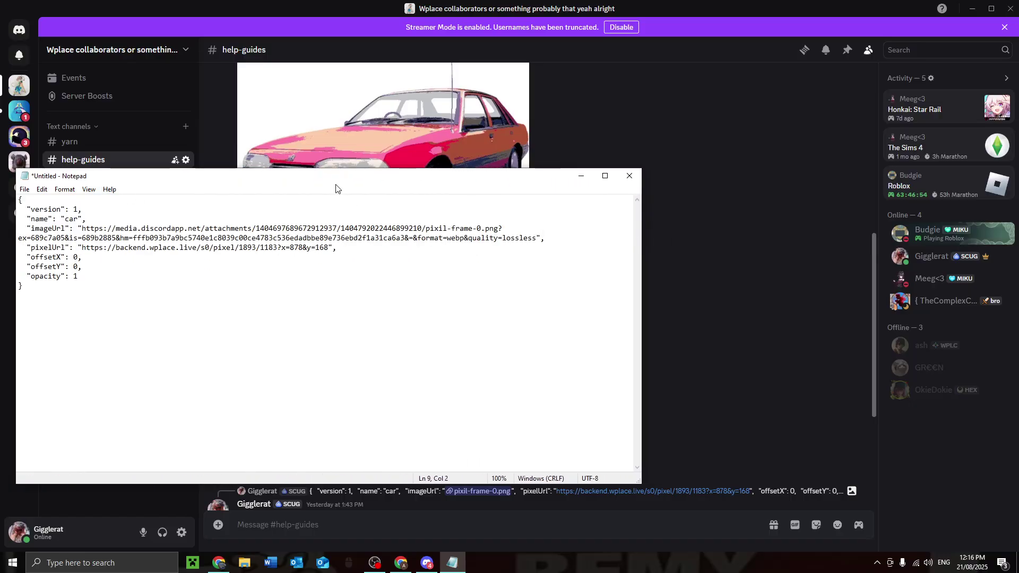
left_click_drag(335, 185, 494, 341)
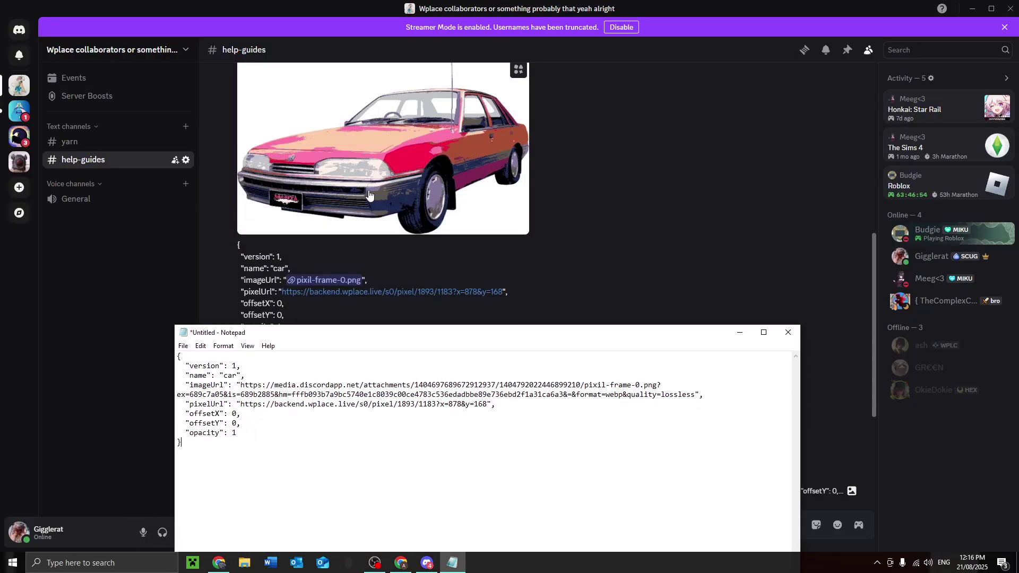
Move the Notepad window off the channel's latest messages and post pixil-frame-0.png from Downloads to the help-guides channel
scroll(370, 196, "up", 3)
scroll(363, 221, "down", 7)
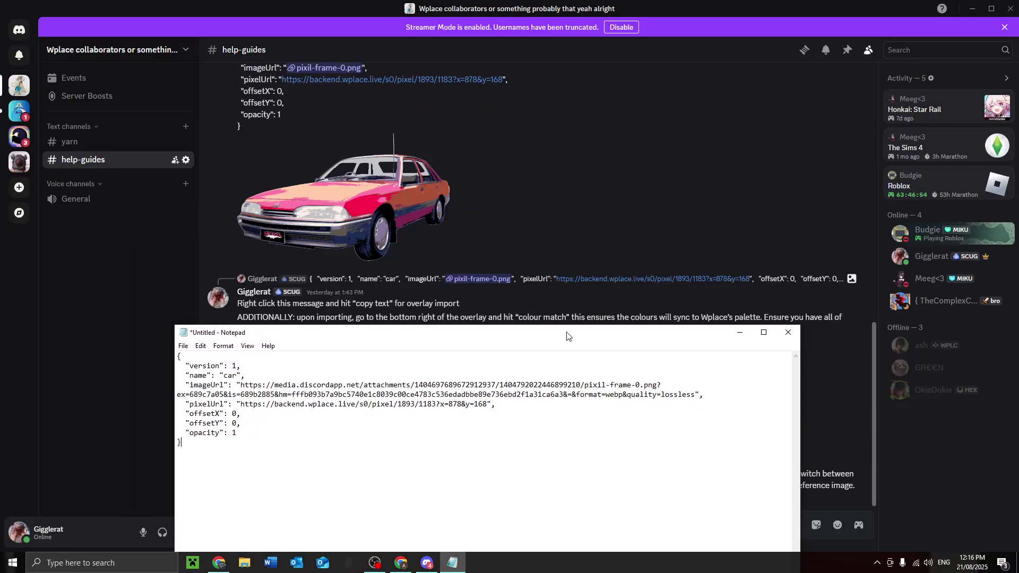
left_click_drag(566, 336, 451, 96)
left_click(218, 525)
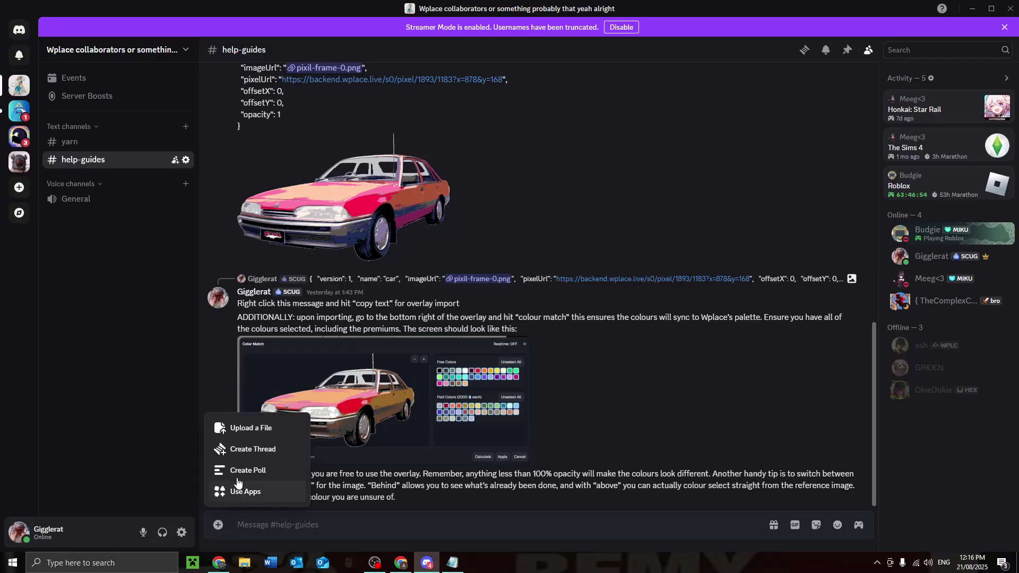
left_click(244, 425)
scroll(371, 170, "down", 3)
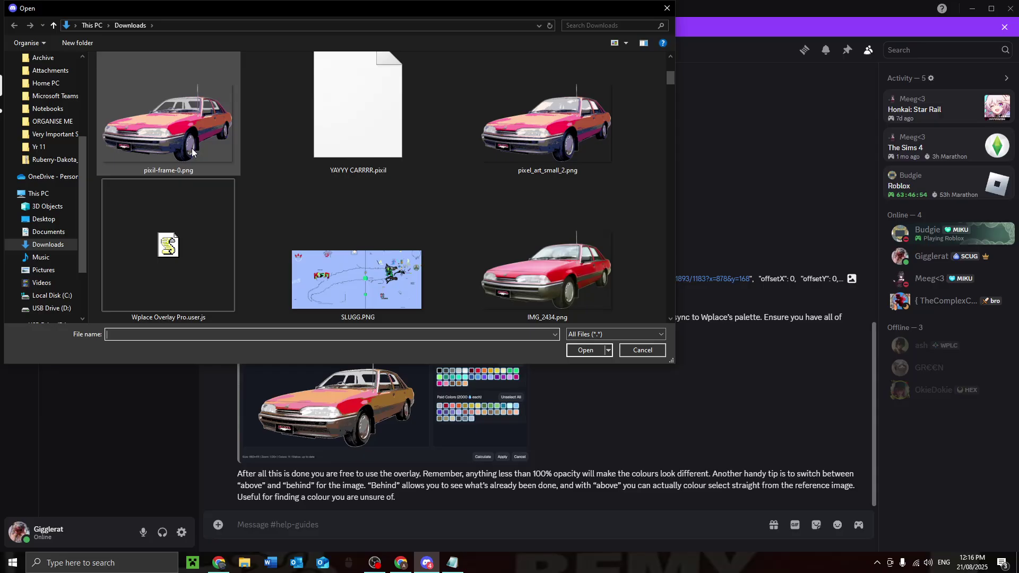
left_click(193, 152)
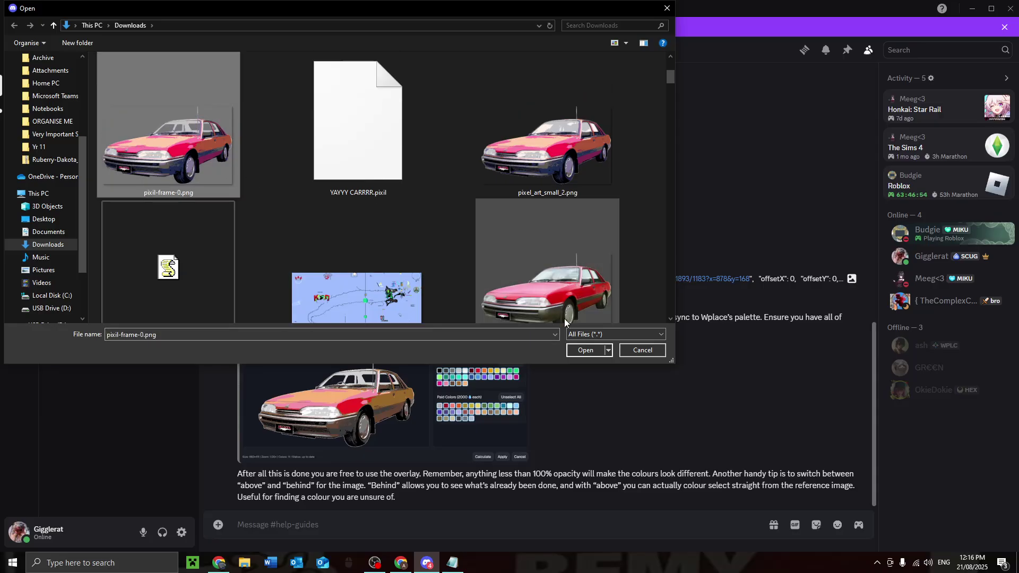
left_click(584, 351)
key("Return")
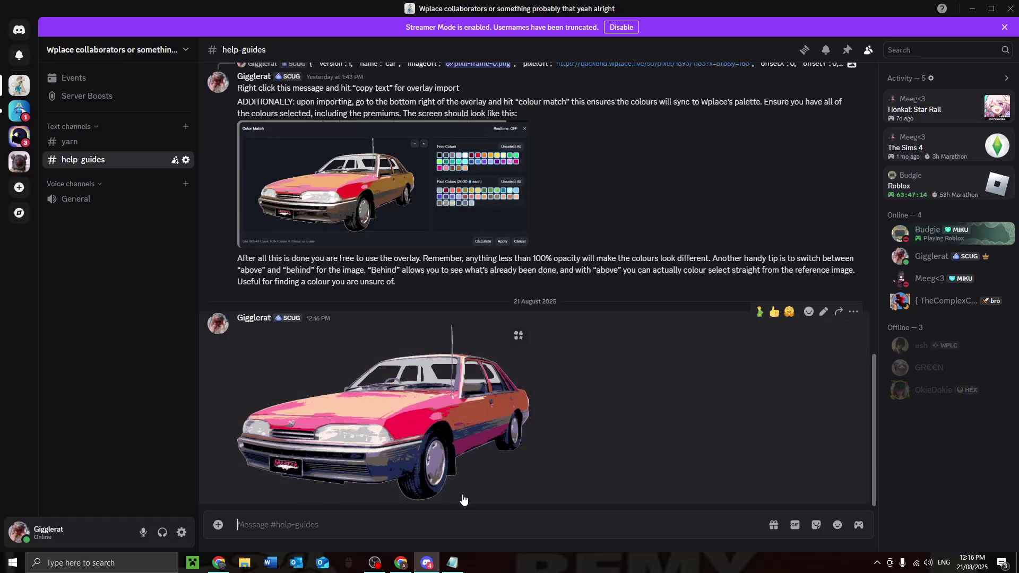
Enlarge the newly posted car image and copy its image link
left_click(853, 311)
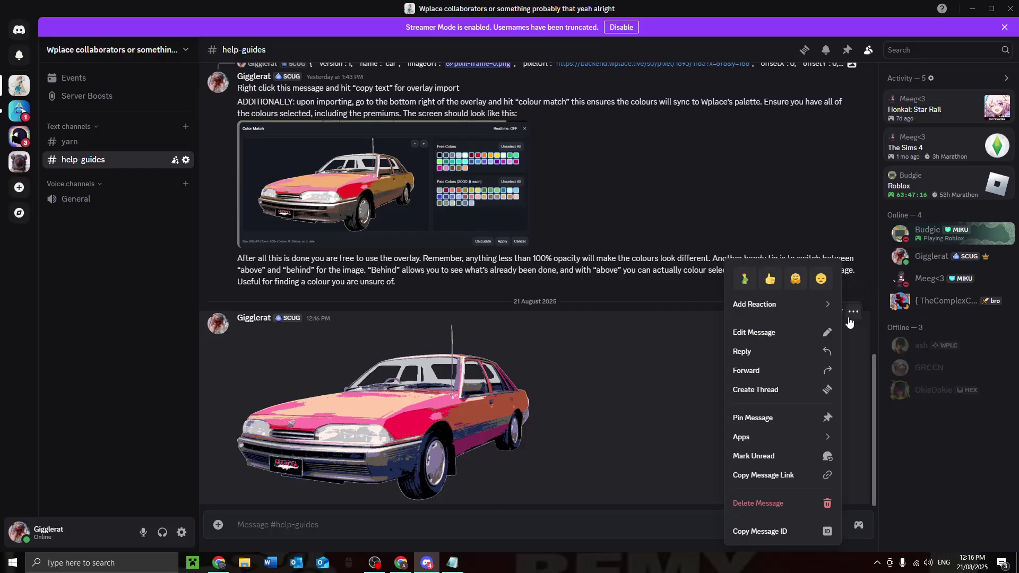
left_click(787, 476)
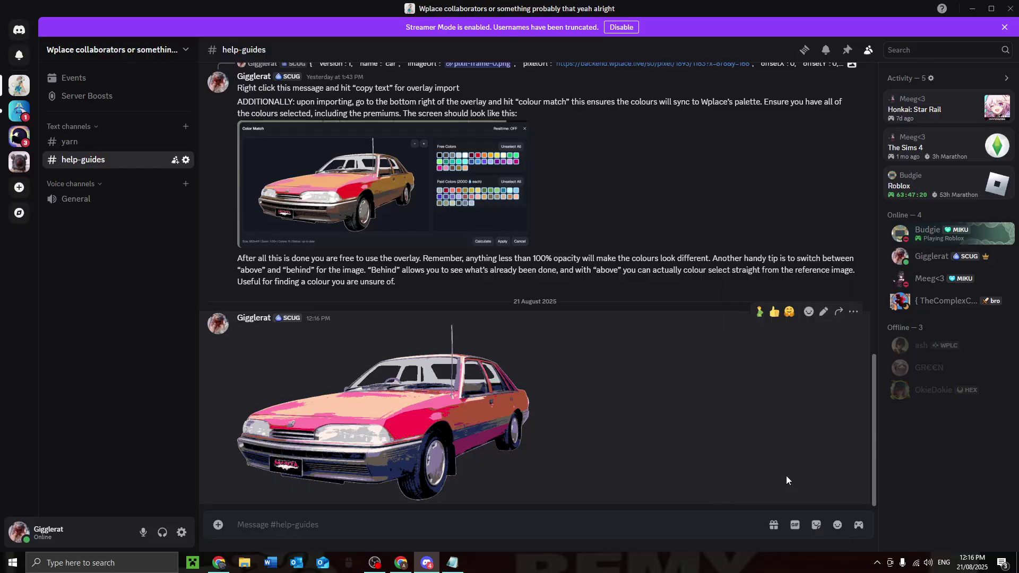
left_click(398, 400)
right_click(466, 307)
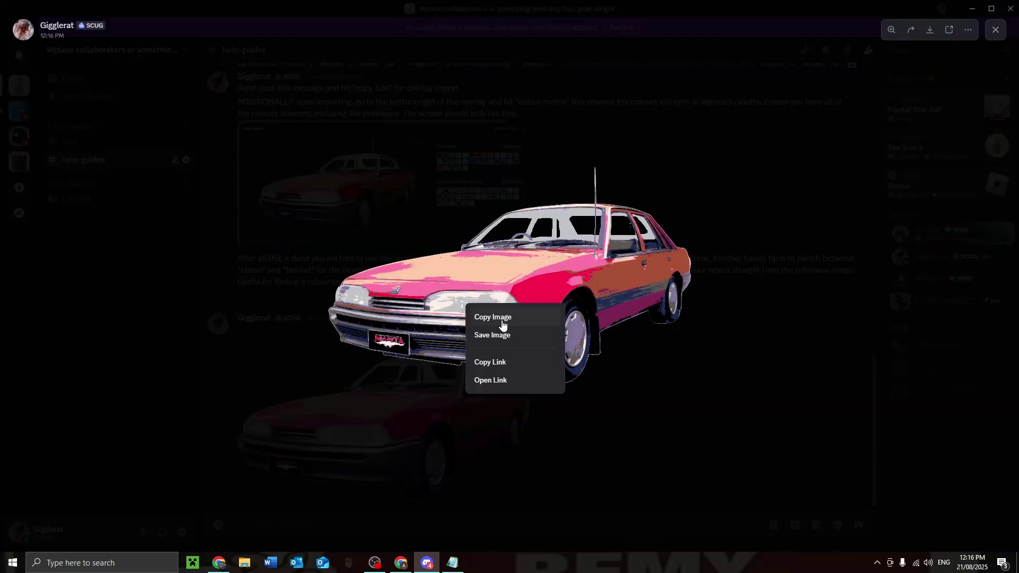
left_click(517, 362)
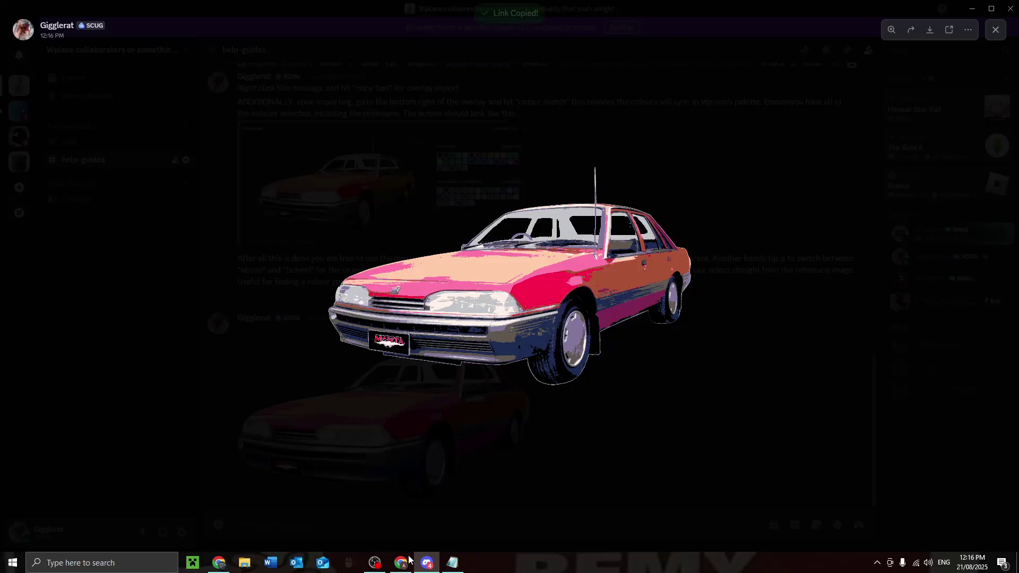
Replace the imageUrl link in the Notepad overlay JSON with the copied link of the new car image
left_click(452, 562)
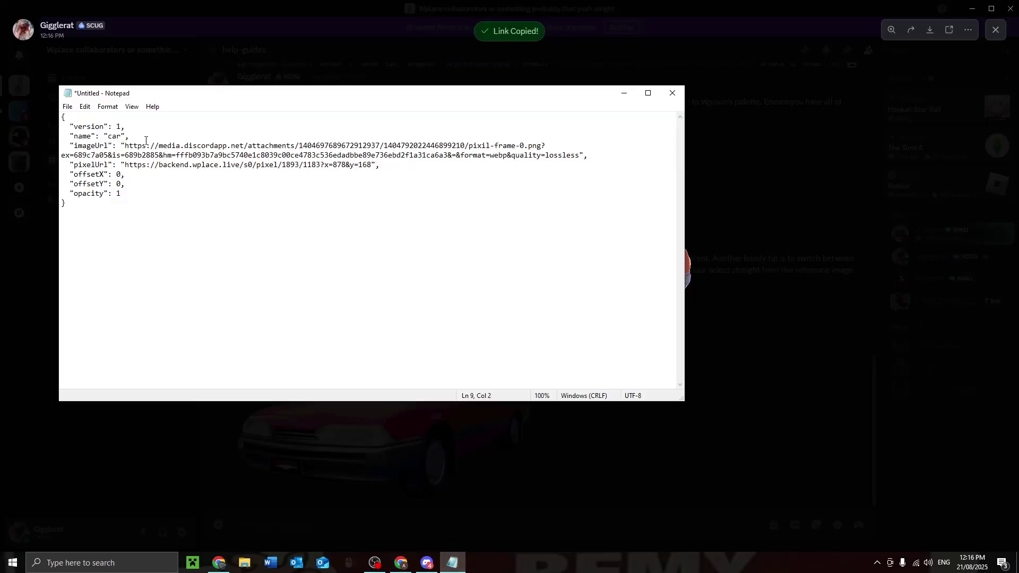
left_click_drag(126, 145, 583, 152)
key("BackSpace")
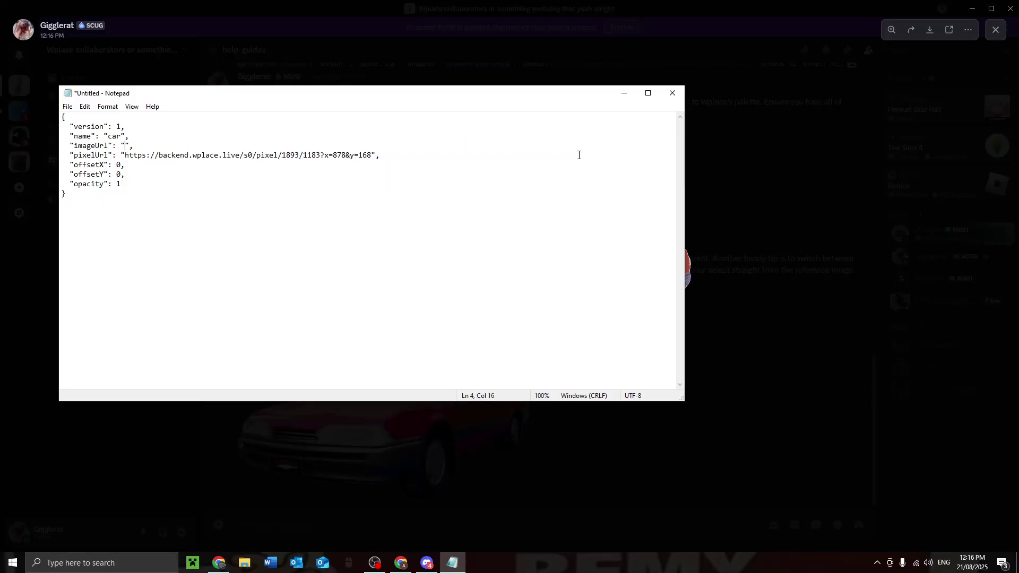
key("ctrl+v")
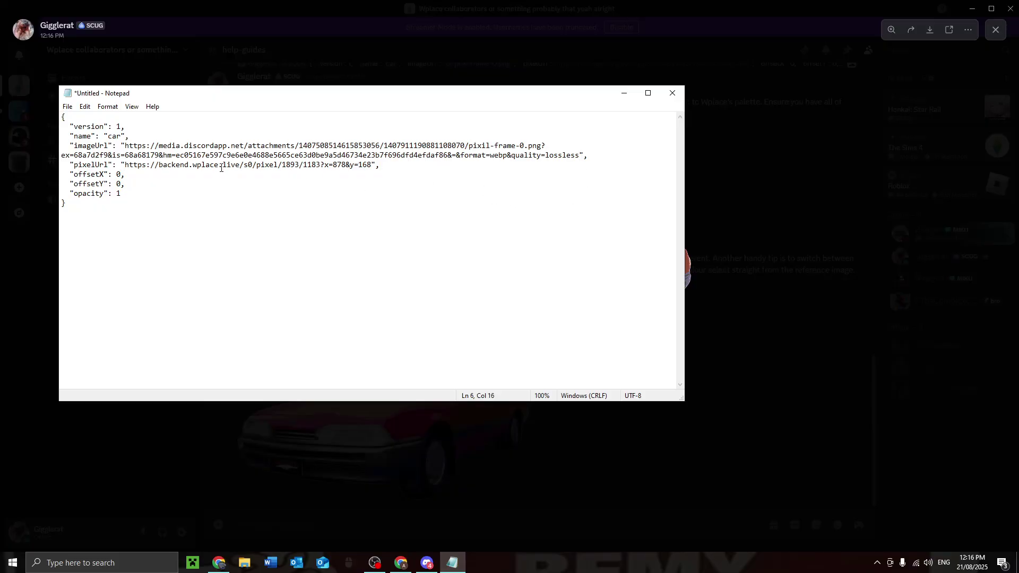
Copy the entire overlay JSON into Wplace's import prompt and complete the import, always allowing the script's access to the media.discordapp.net domain
key("ctrl+a")
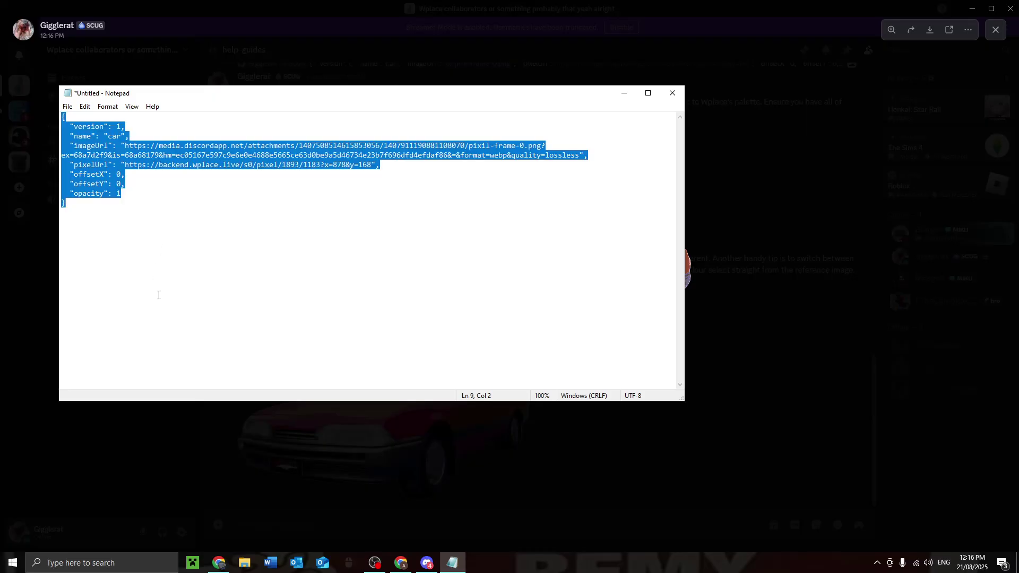
left_click(401, 562)
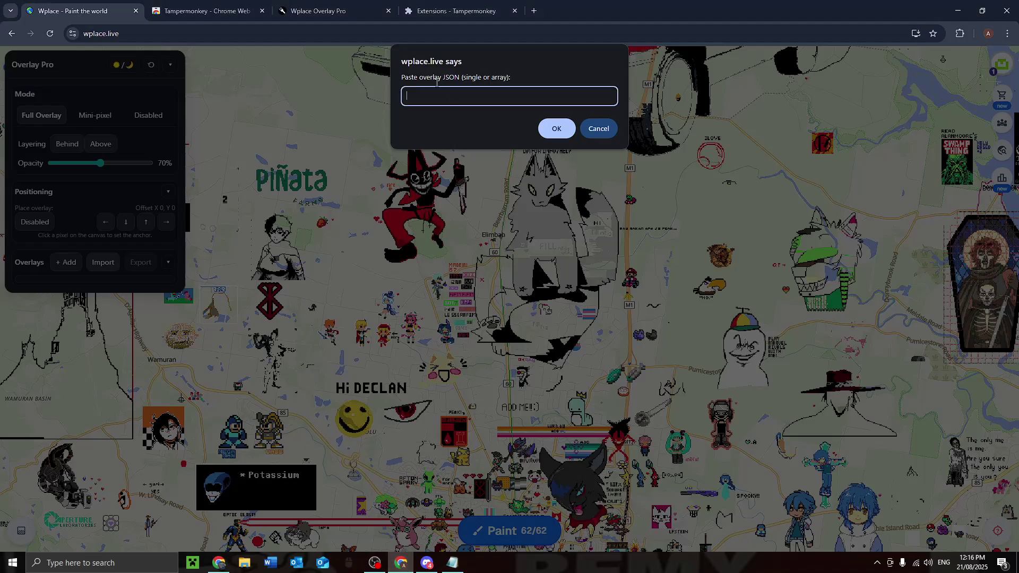
key("ctrl+v")
left_click(555, 128)
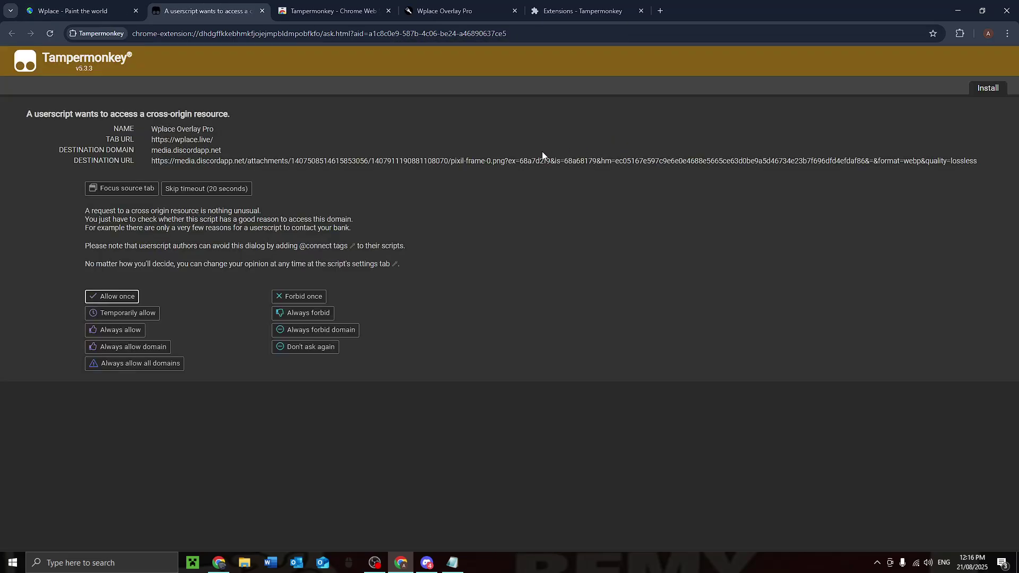
left_click(150, 349)
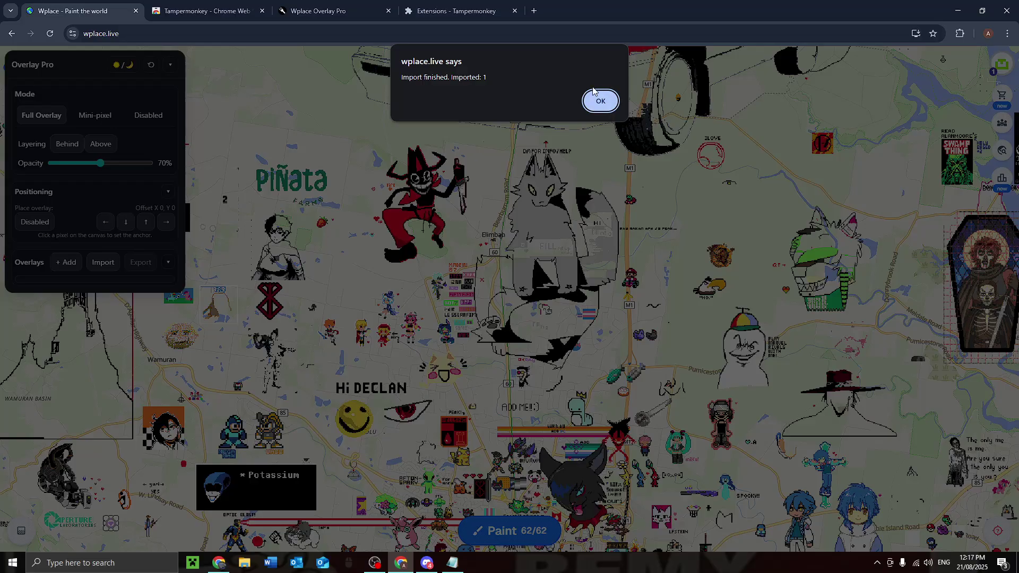
left_click(600, 102)
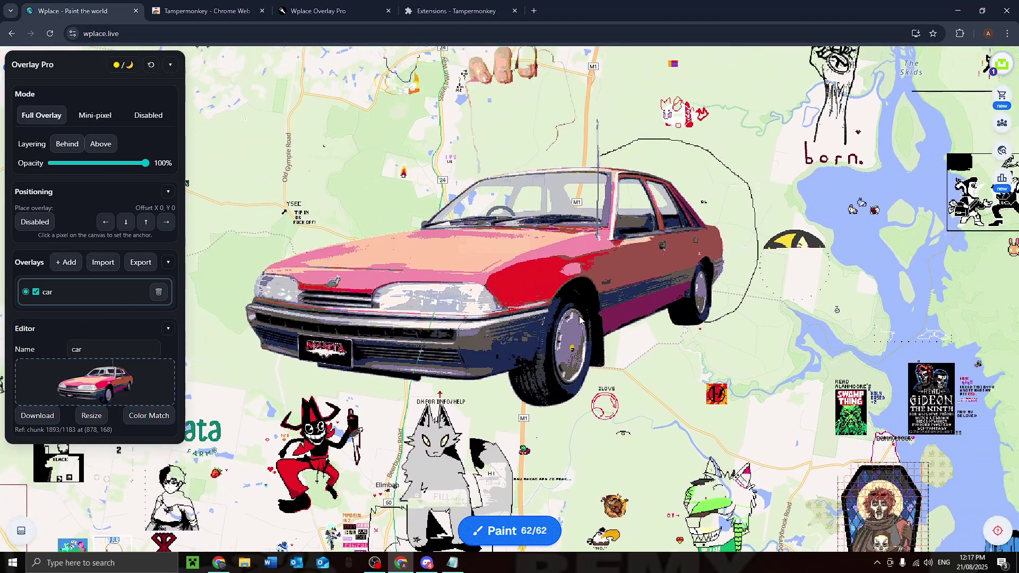
Examine the imported car overlay on the map, from its overall placement down to the individual pixels around the headlight
left_click_drag(580, 321, 569, 322)
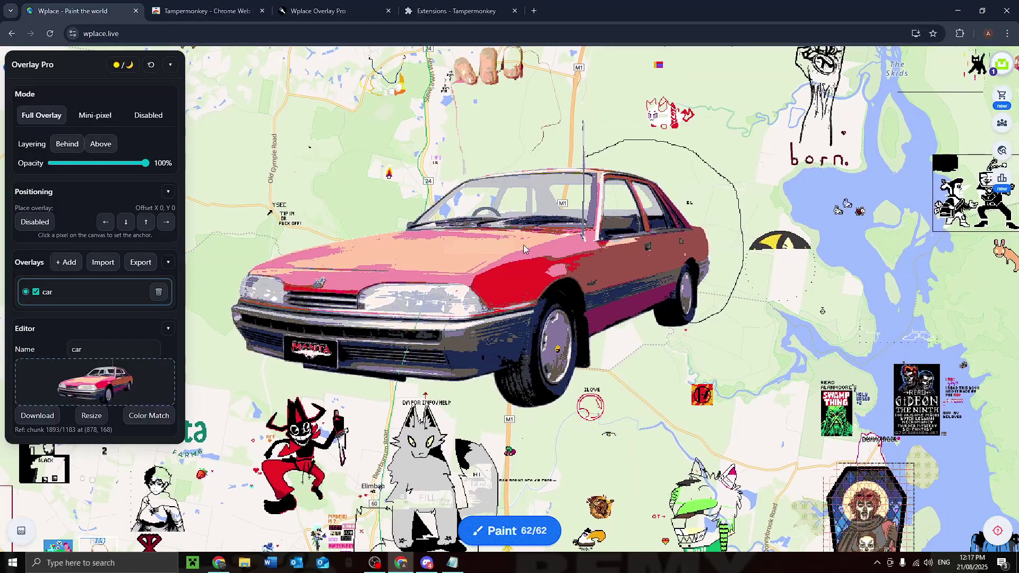
scroll(488, 240, "up", 3)
left_click_drag(501, 253, 529, 217)
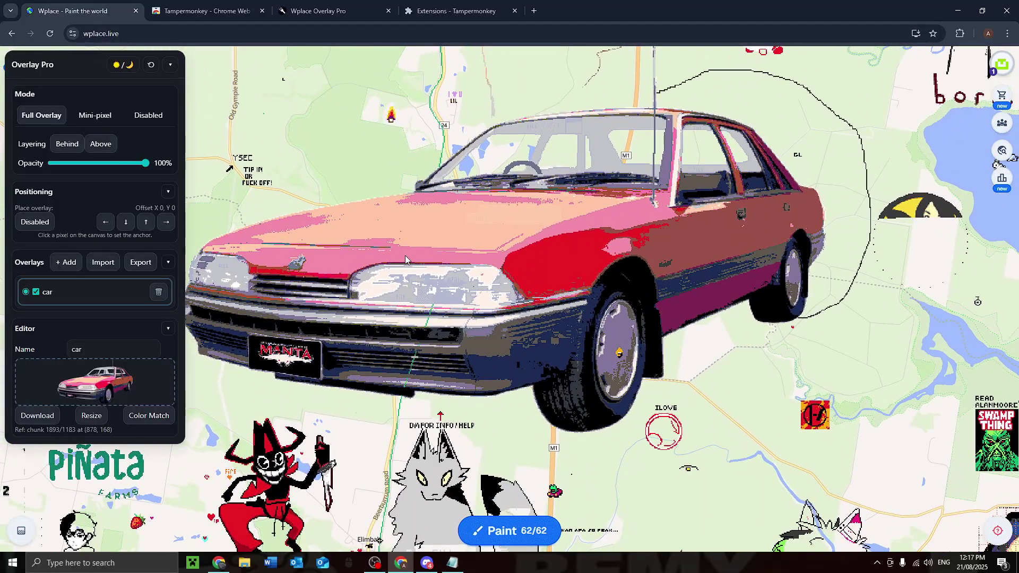
left_click_drag(464, 306, 489, 250)
scroll(479, 278, "up", 5)
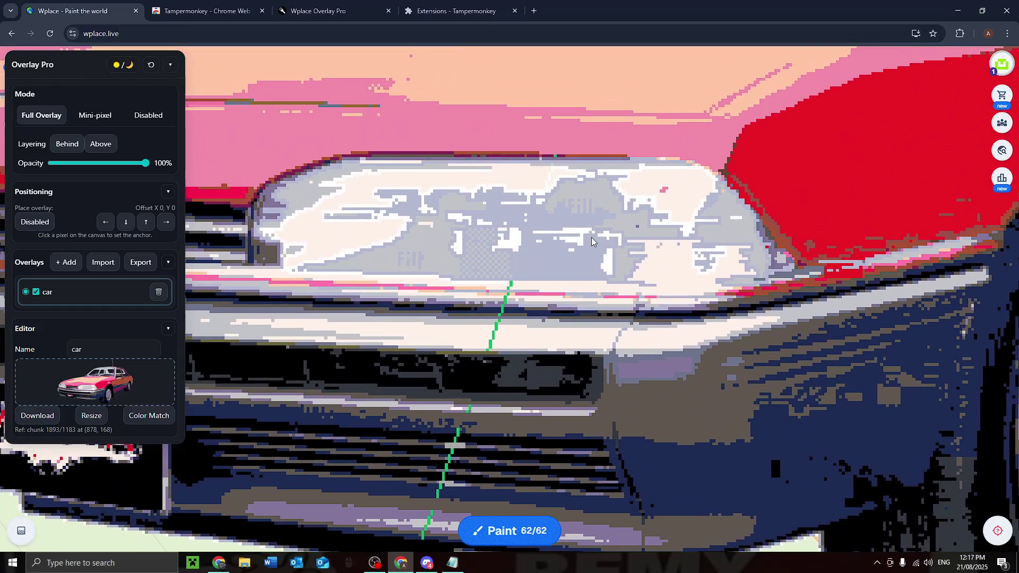
left_click_drag(435, 241, 509, 310)
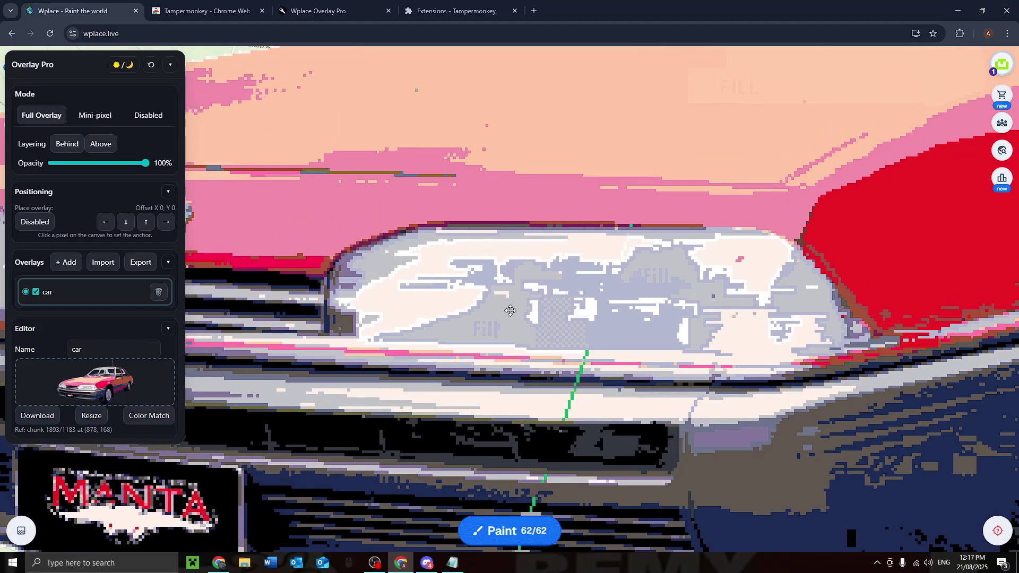
left_click_drag(682, 302, 497, 287)
scroll(498, 287, "down", 2)
left_click_drag(519, 342, 386, 383)
left_click_drag(588, 179, 548, 269)
scroll(549, 269, "down", 3)
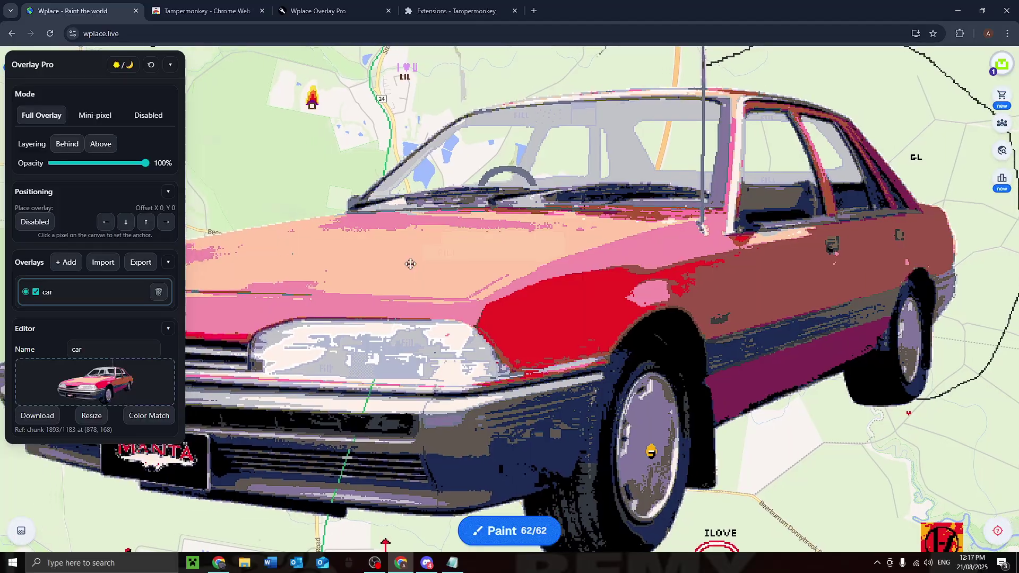
scroll(454, 292, "up", 2)
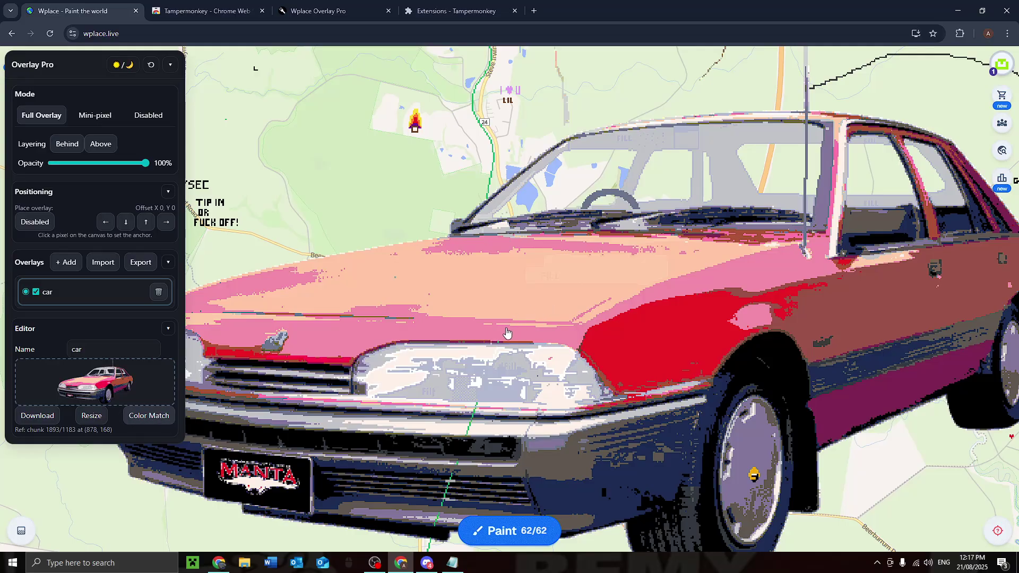
Color-match the car overlay with all paid colors selected alongside the free ones, recalculate it, and apply the result
left_click(149, 415)
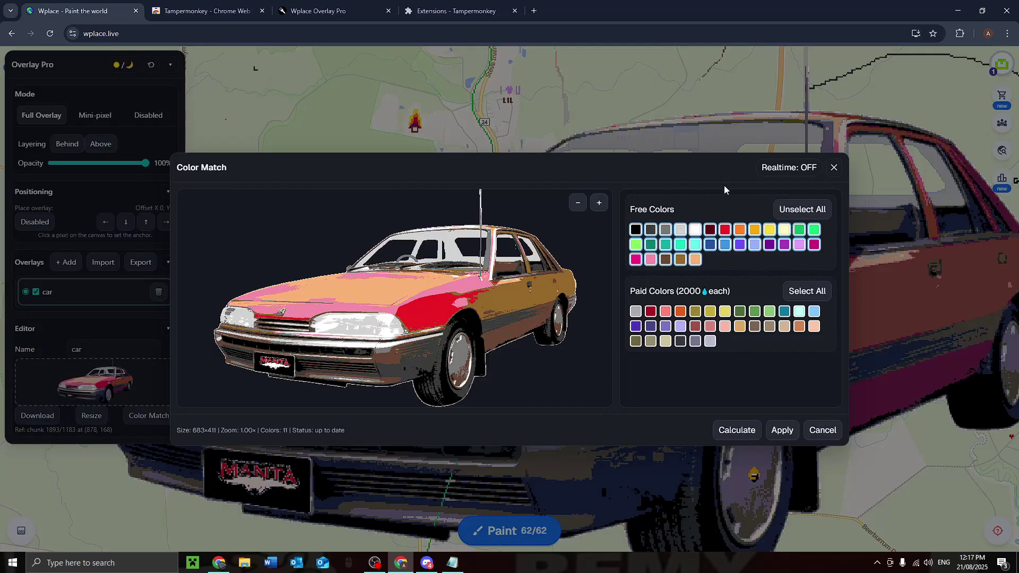
left_click(807, 291)
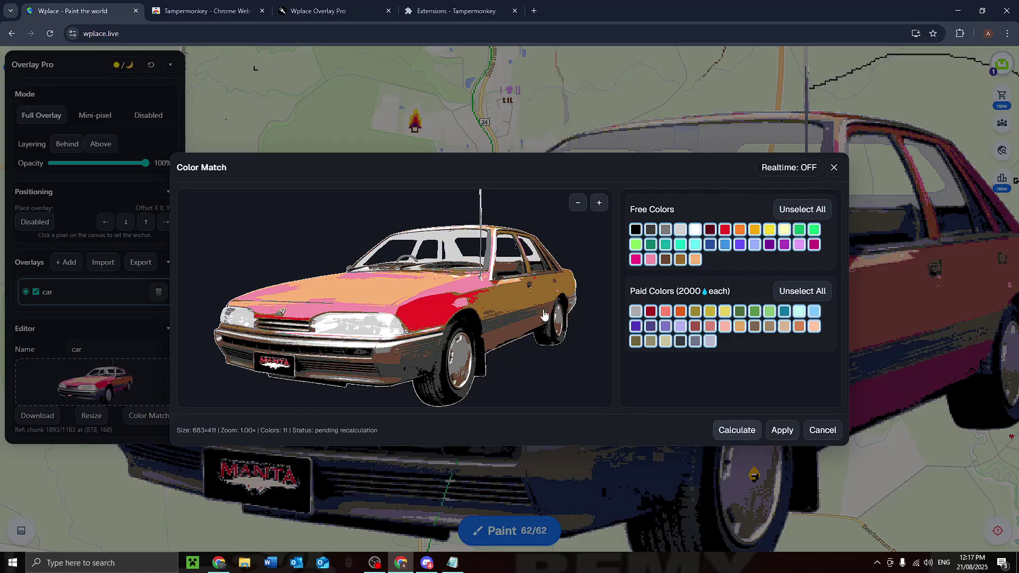
left_click(724, 427)
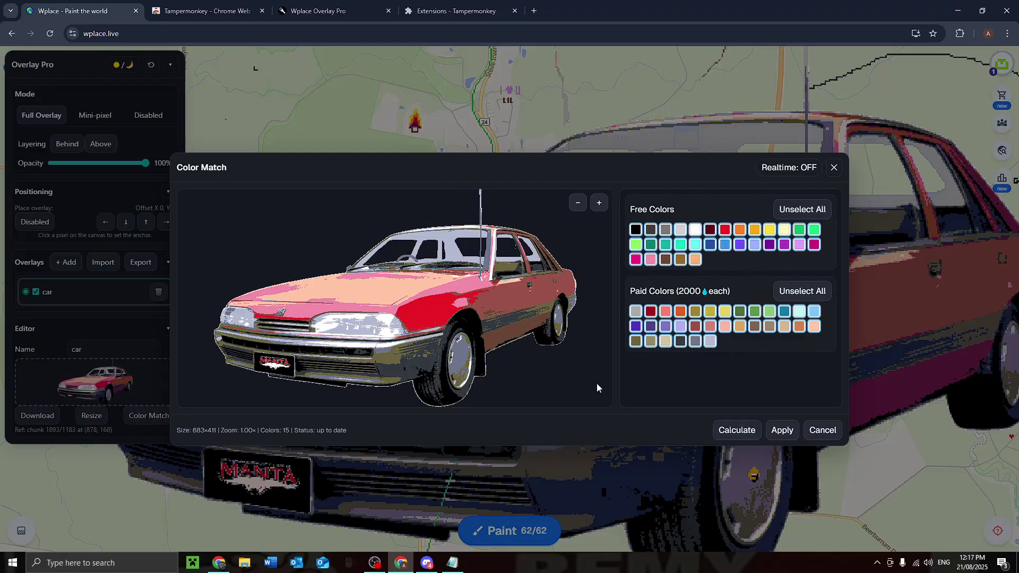
left_click(782, 431)
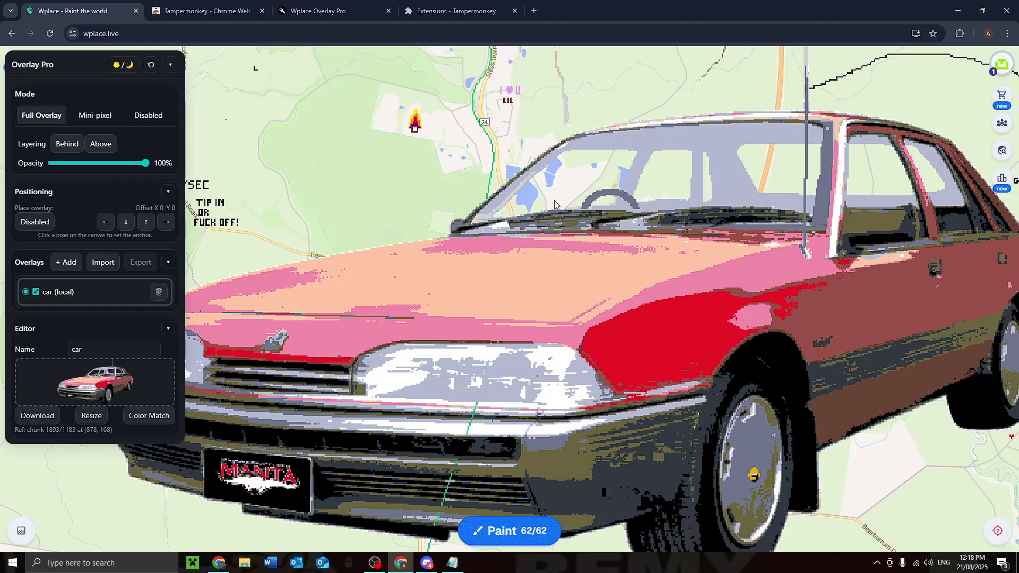
Collapse the Editor and Overlays sections of the Overlay Pro panel
scroll(554, 203, "down", 3)
scroll(390, 253, "up", 5)
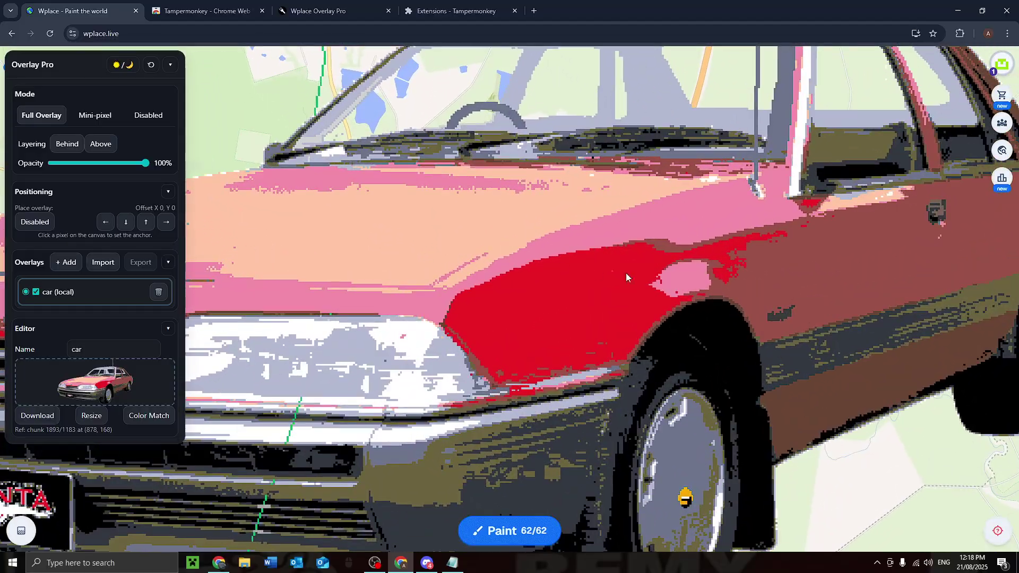
left_click_drag(626, 274, 473, 256)
scroll(295, 240, "down", 3)
left_click_drag(308, 257, 594, 207)
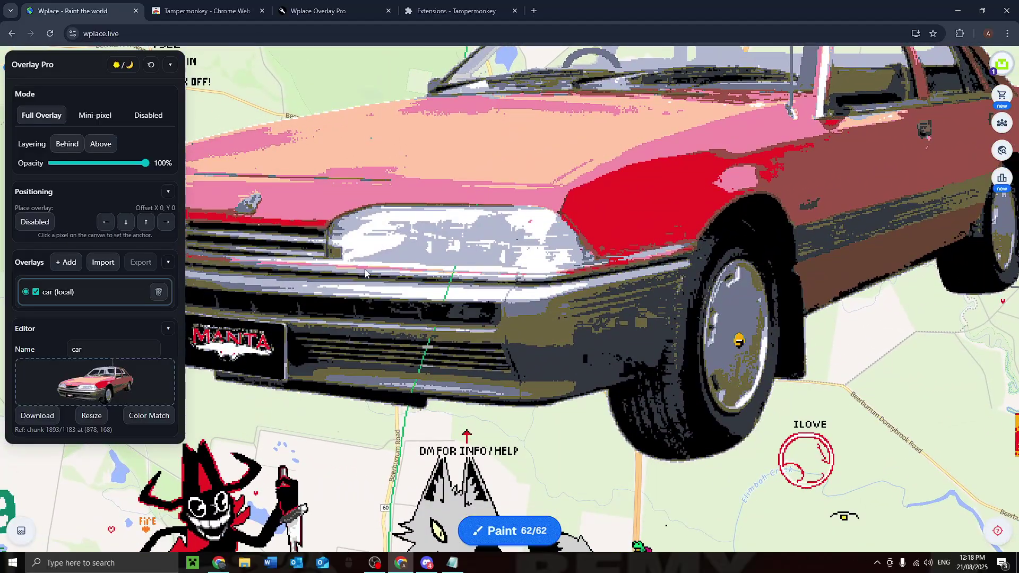
scroll(432, 364, "up", 5)
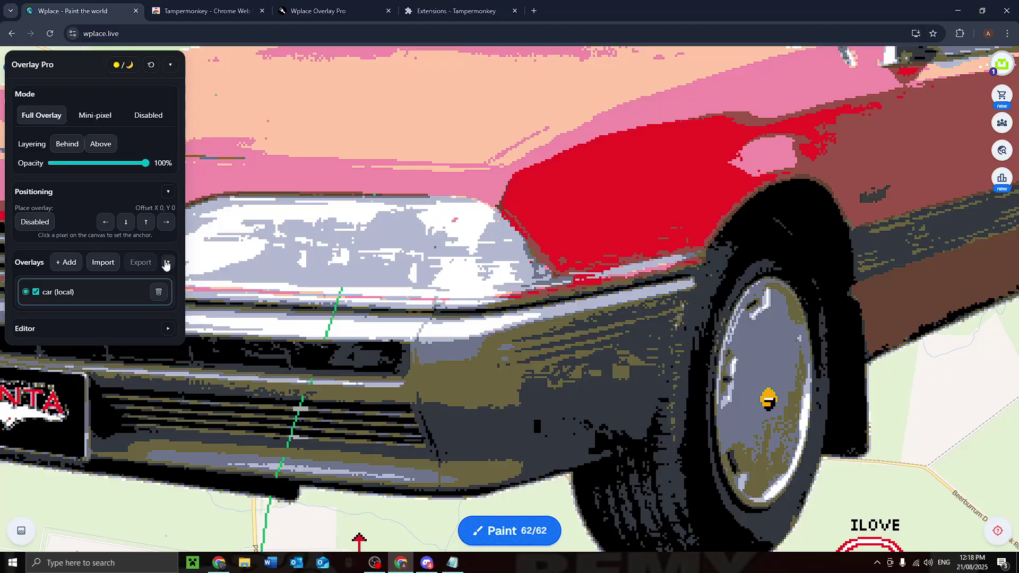
left_click(168, 262)
scroll(225, 195, "down", 2)
Set the car overlay's opacity to 70% and bring the whole car into view
scroll(187, 266, "up", 2)
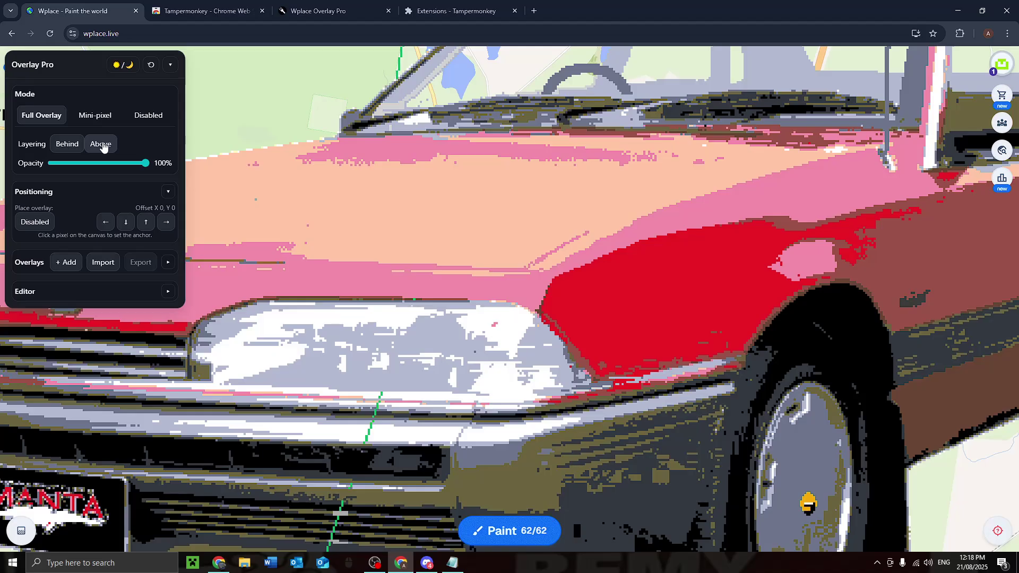
left_click_drag(472, 286, 523, 198)
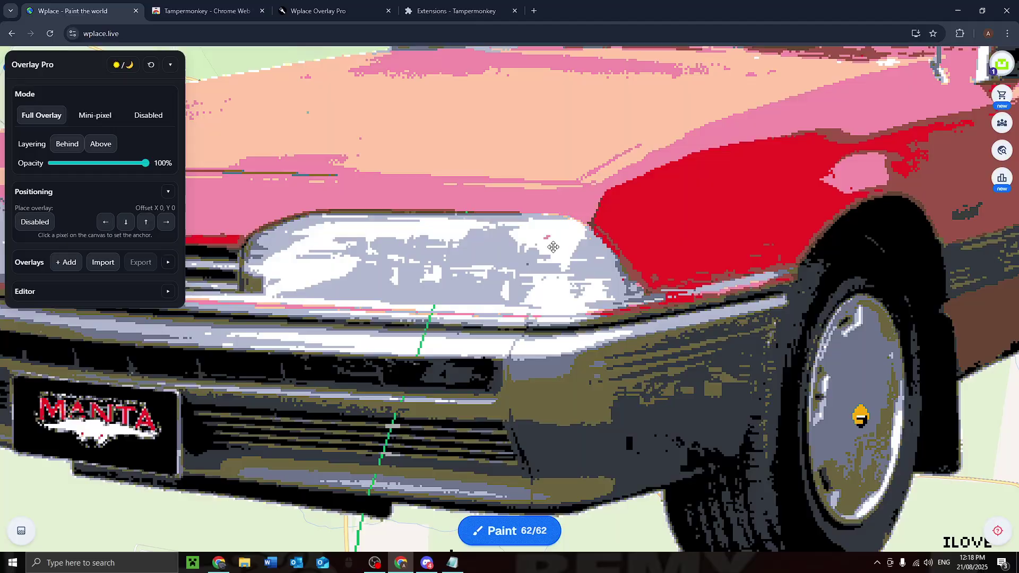
scroll(469, 320, "up", 5)
scroll(435, 314, "down", 3)
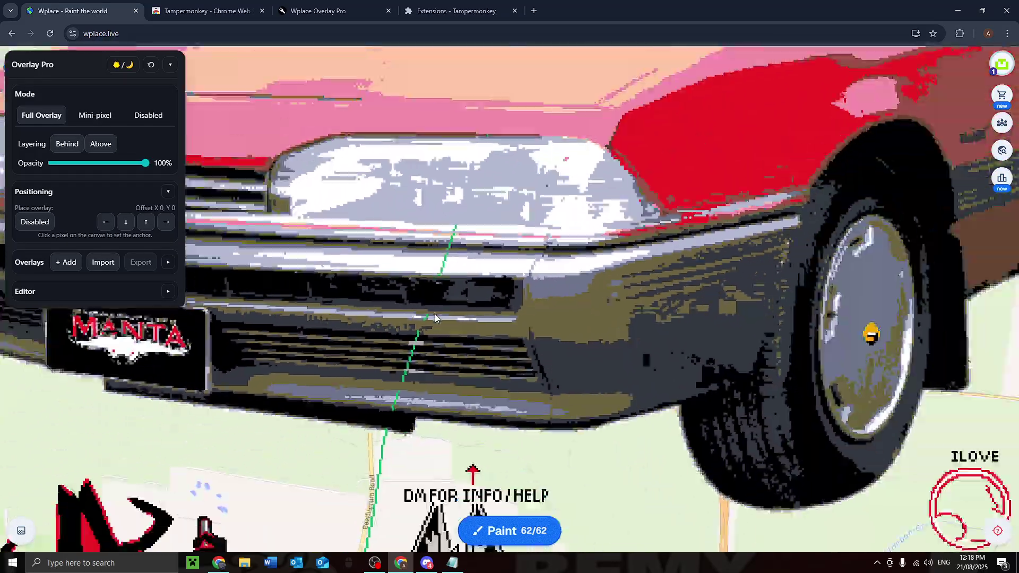
scroll(437, 320, "up", 2)
left_click_drag(438, 320, 441, 438)
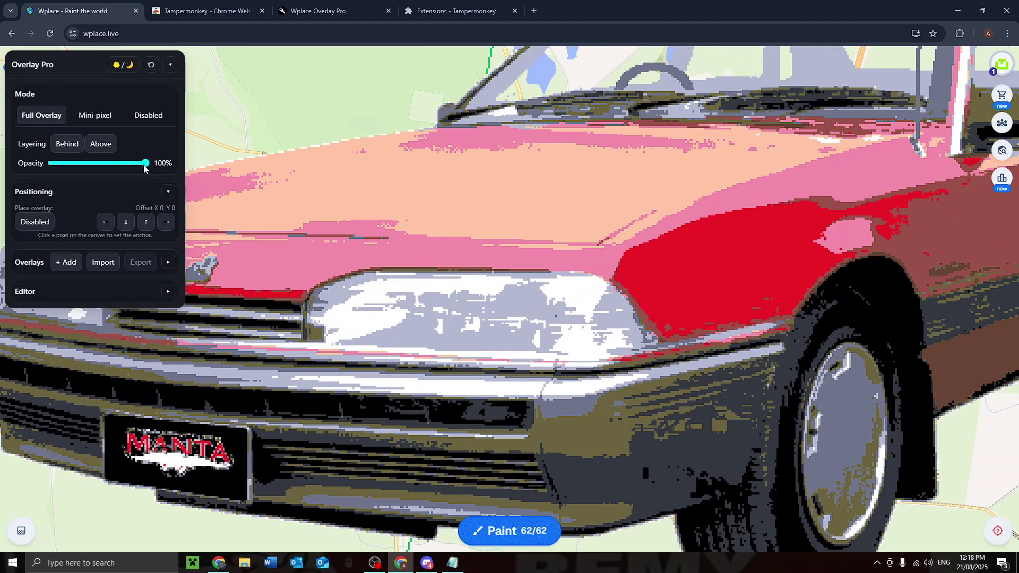
left_click_drag(144, 169, 121, 167)
scroll(395, 316, "down", 4)
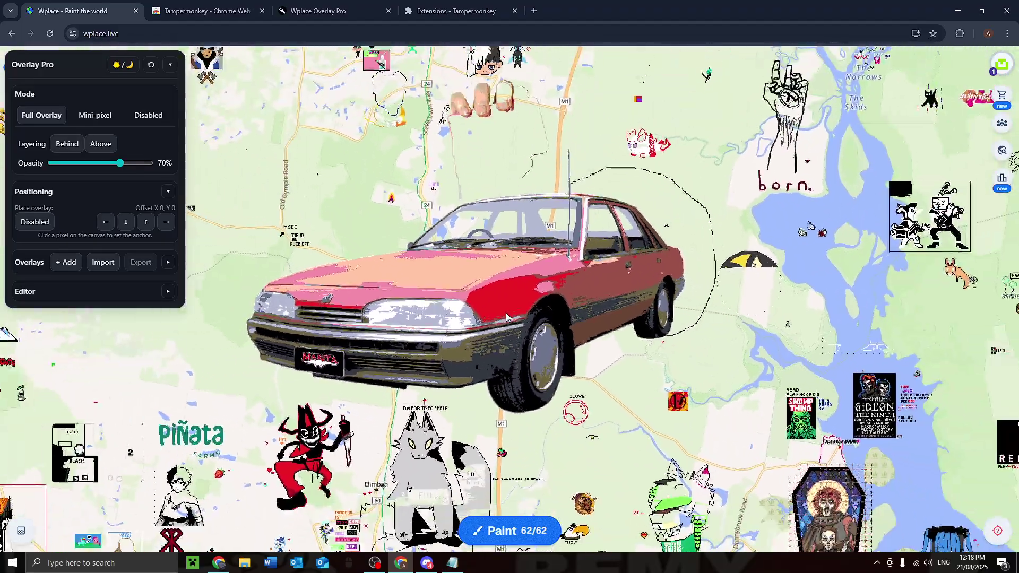
Examine the 70% opacity car overlay against the map with the Overlay Pro panel collapsed
scroll(507, 317, "up", 4)
left_click(170, 64)
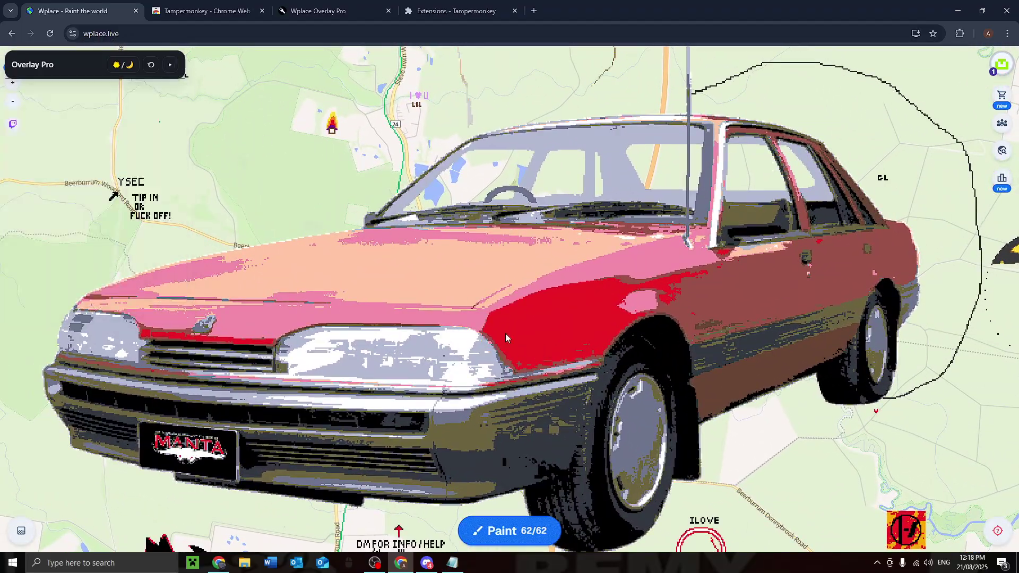
mouse_move(505, 333)
left_mouse_down()
mouse_move(392, 297)
mouse_move(409, 281)
mouse_move(375, 300)
mouse_move(343, 247)
mouse_move(502, 281)
mouse_move(514, 327)
left_mouse_up()
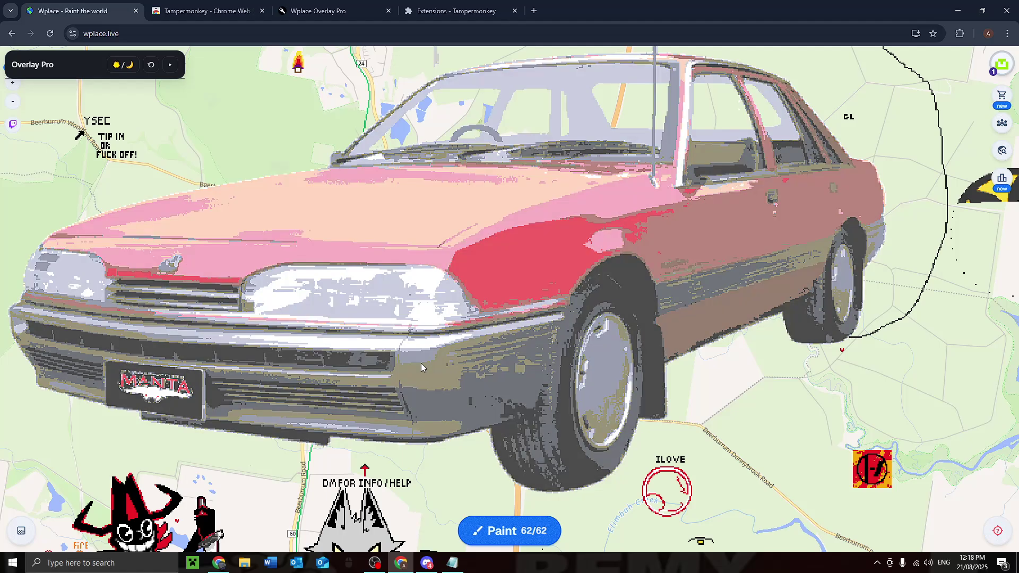
left_click_drag(465, 220, 557, 226)
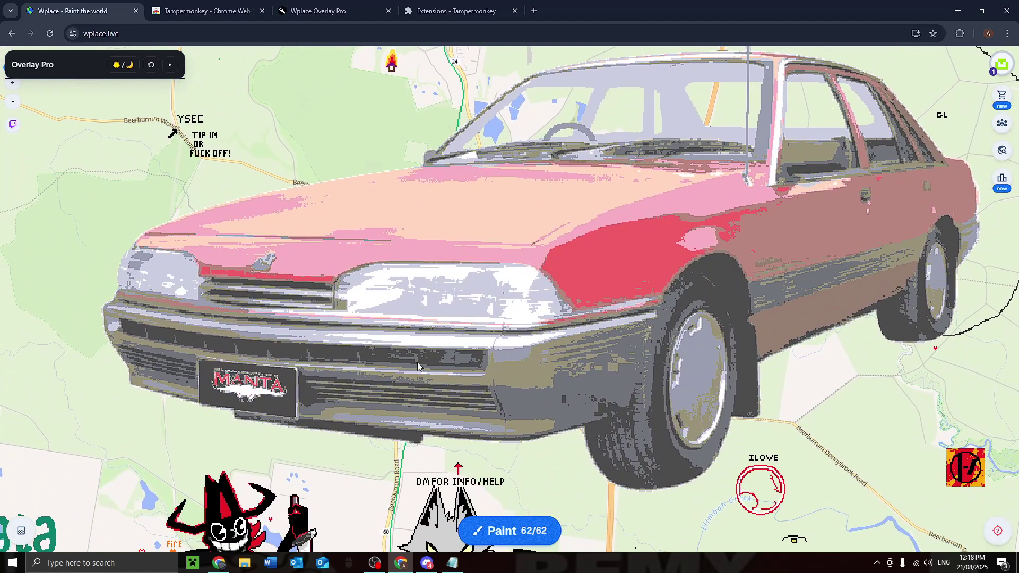
left_click(169, 65)
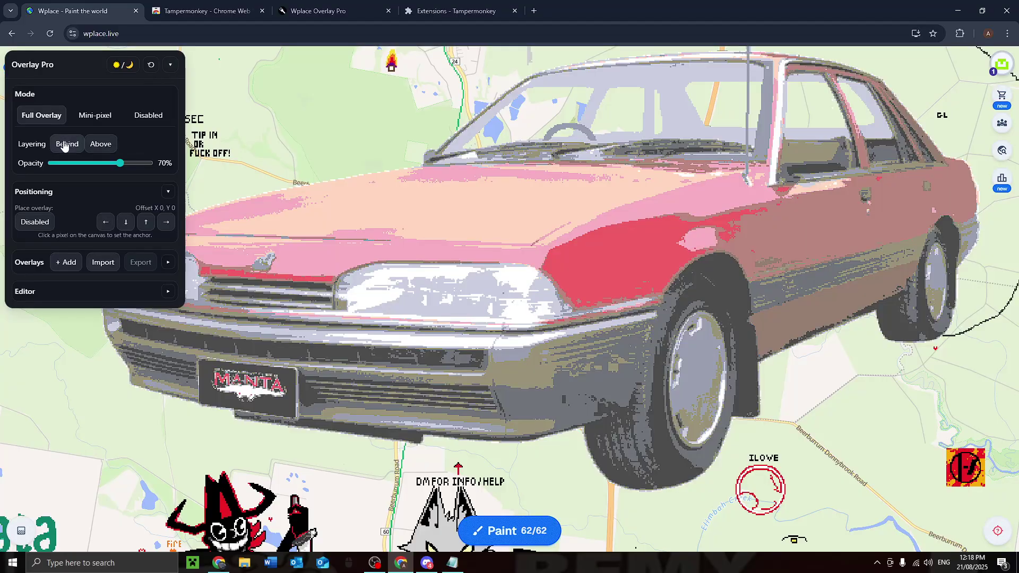
left_click(169, 65)
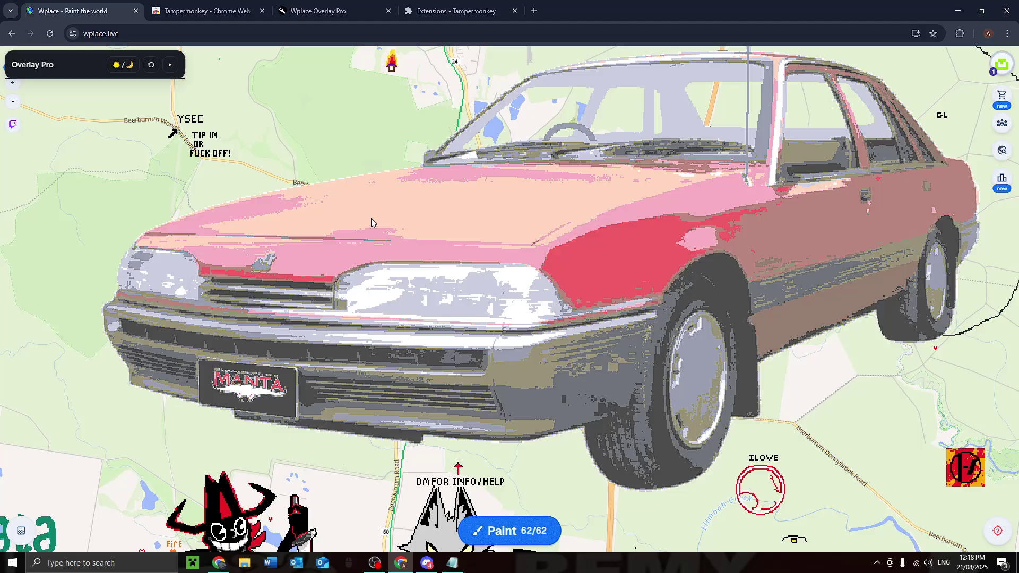
left_click_drag(376, 212, 461, 206)
scroll(467, 327, "up", 6)
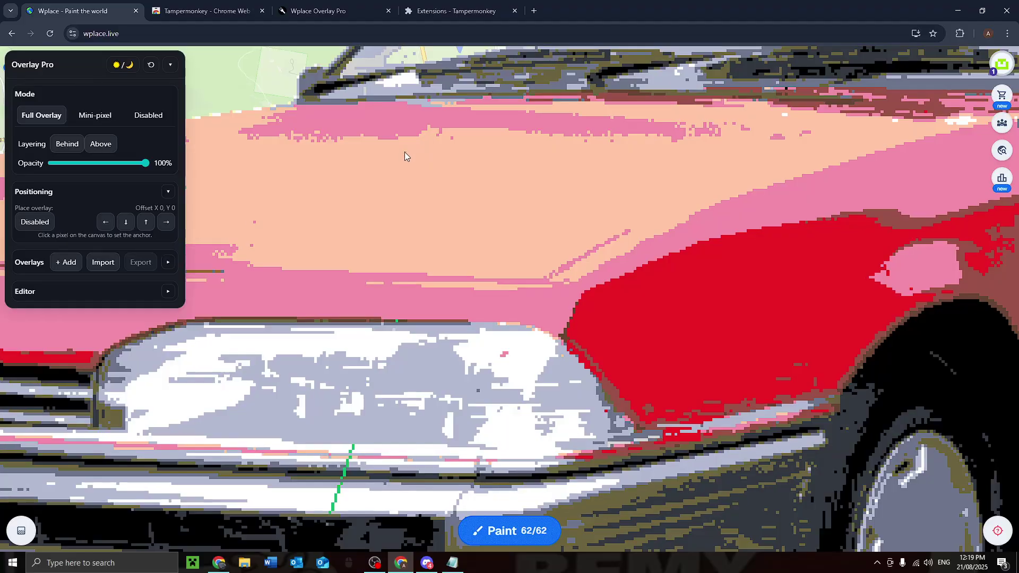
Start painting with a pixel selected on the car's hood and turn on the color picker
left_click_drag(378, 152, 288, 154)
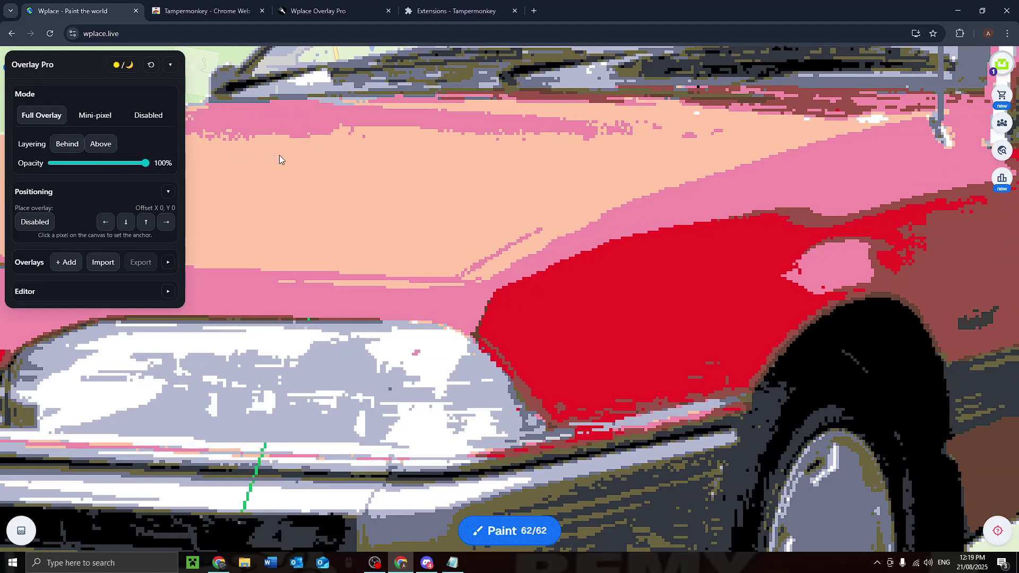
scroll(259, 189, "down", 1)
scroll(460, 230, "up", 5)
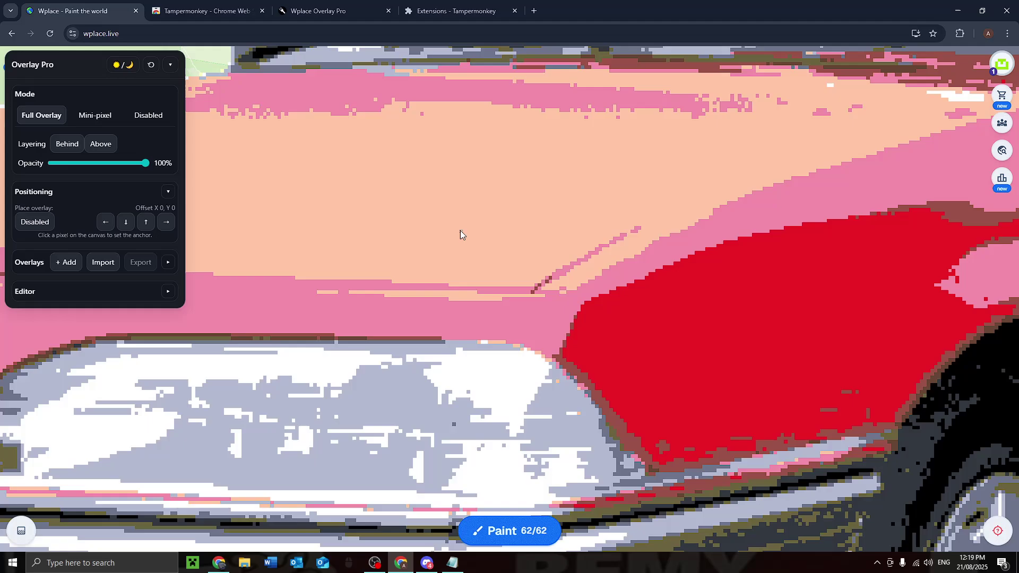
left_click(455, 237)
left_click(405, 529)
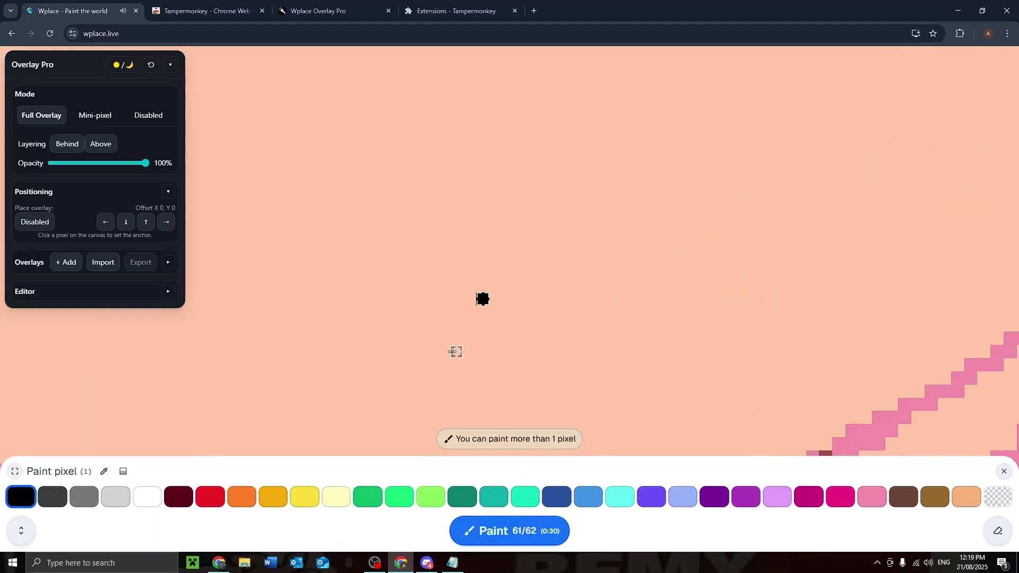
left_click(105, 471)
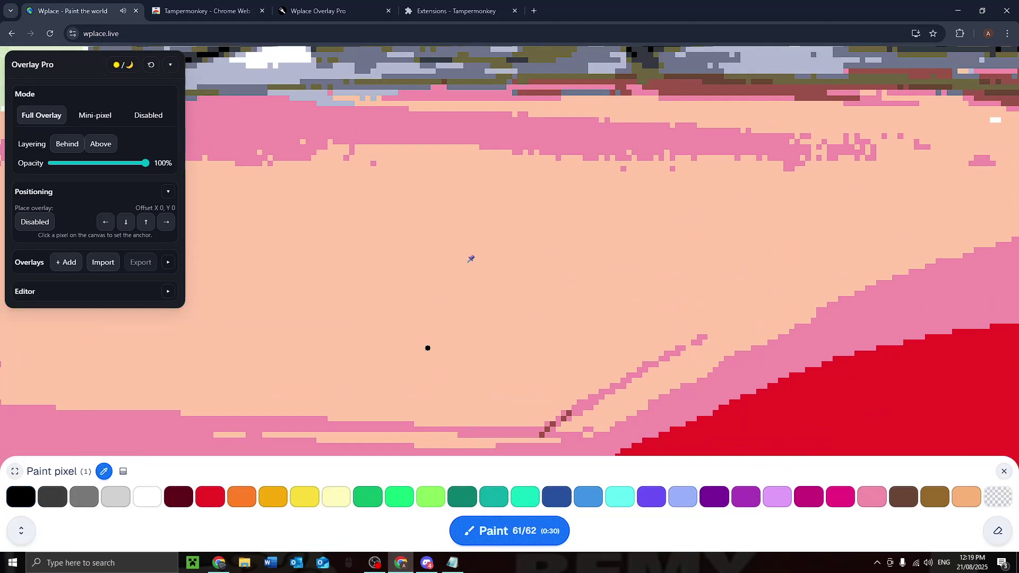
Try to sample the Dark Stone color from the car's bumper, dismiss the color unlock dialog, and leave paint mode
scroll(589, 413, "down", 6)
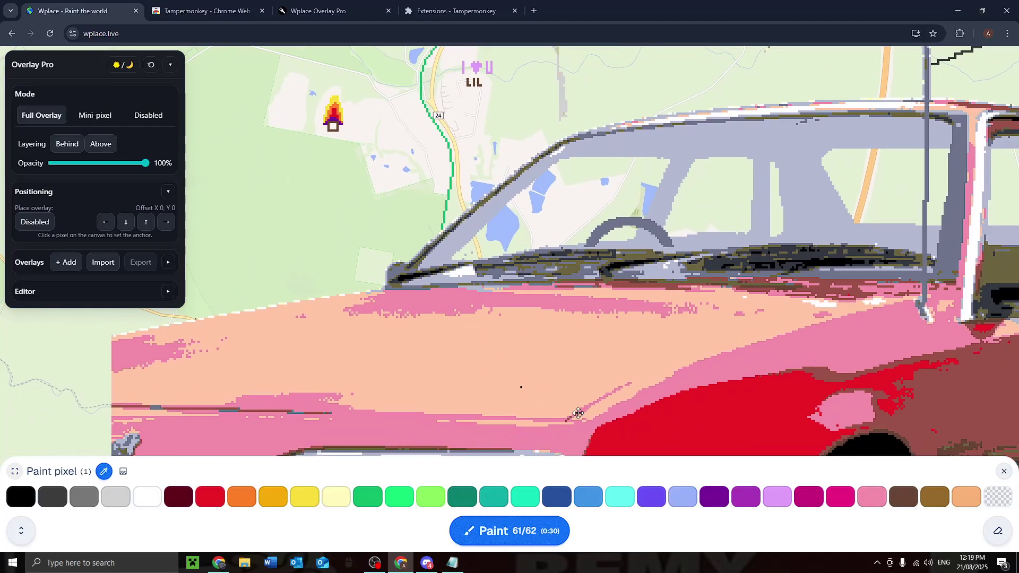
left_click_drag(589, 413, 699, 285)
left_click_drag(557, 414, 655, 262)
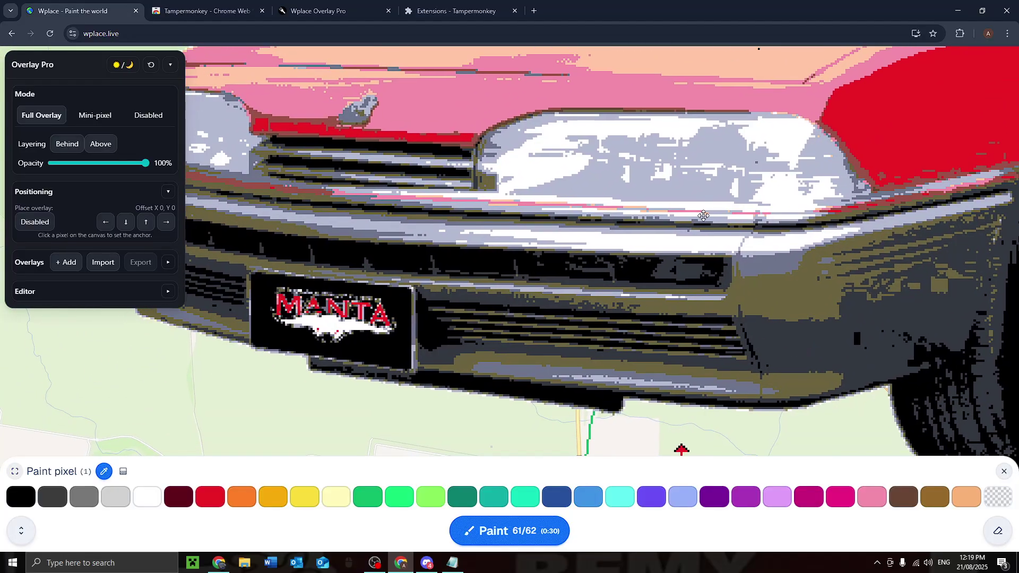
left_click(606, 307)
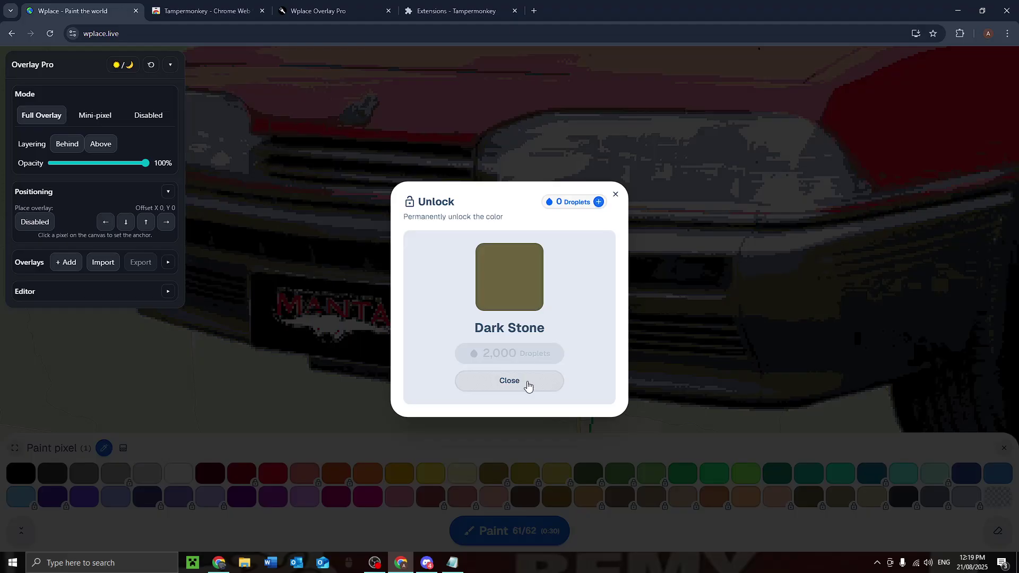
left_click(532, 380)
left_click_drag(469, 163, 354, 329)
scroll(472, 335, "down", 1)
left_click(1004, 448)
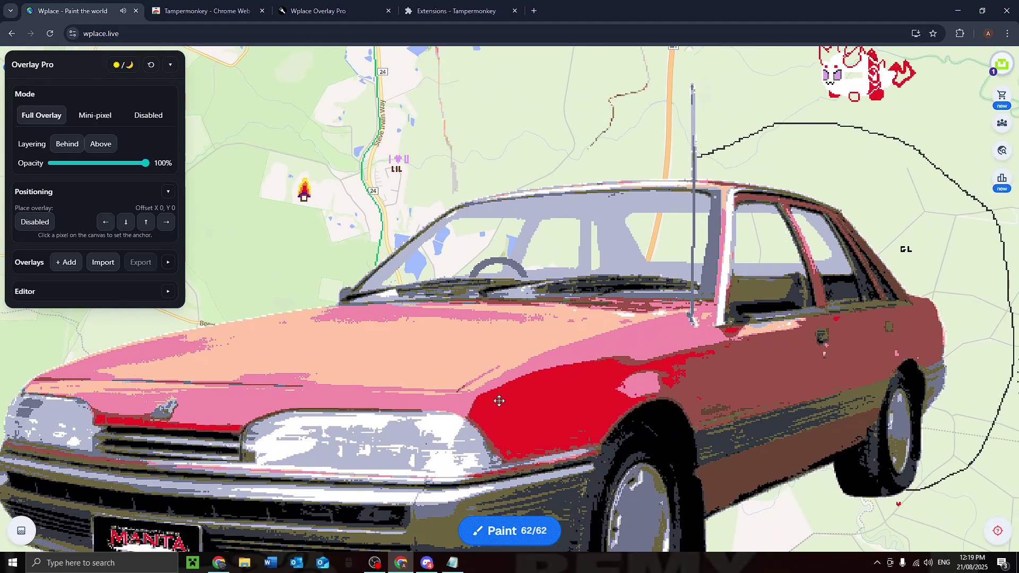
Switch the car overlay from full overlay to Mini-pixel mode and check it over the windscreen
left_click_drag(474, 371, 527, 408)
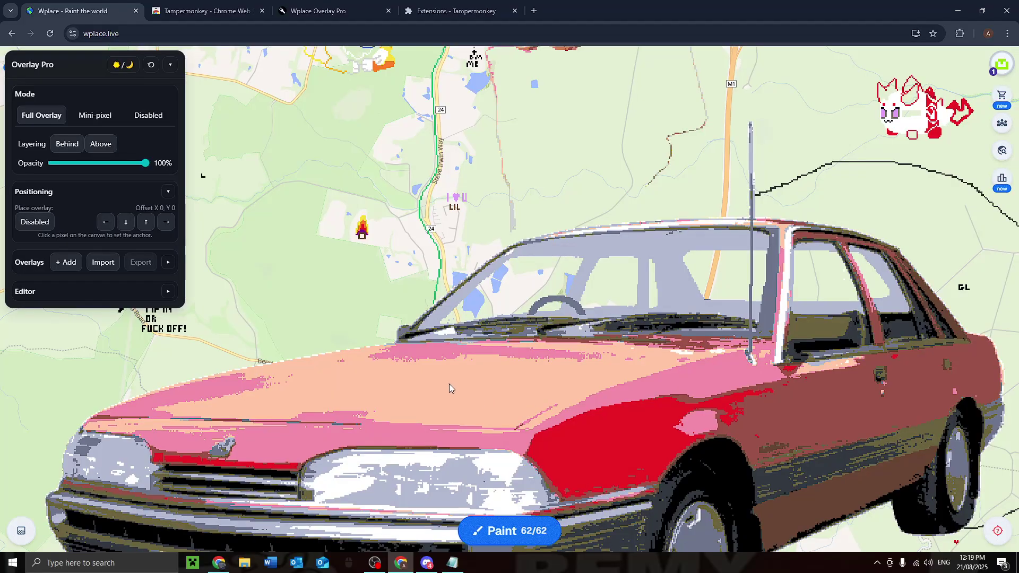
left_click_drag(790, 322, 691, 372)
scroll(691, 372, "up", 3)
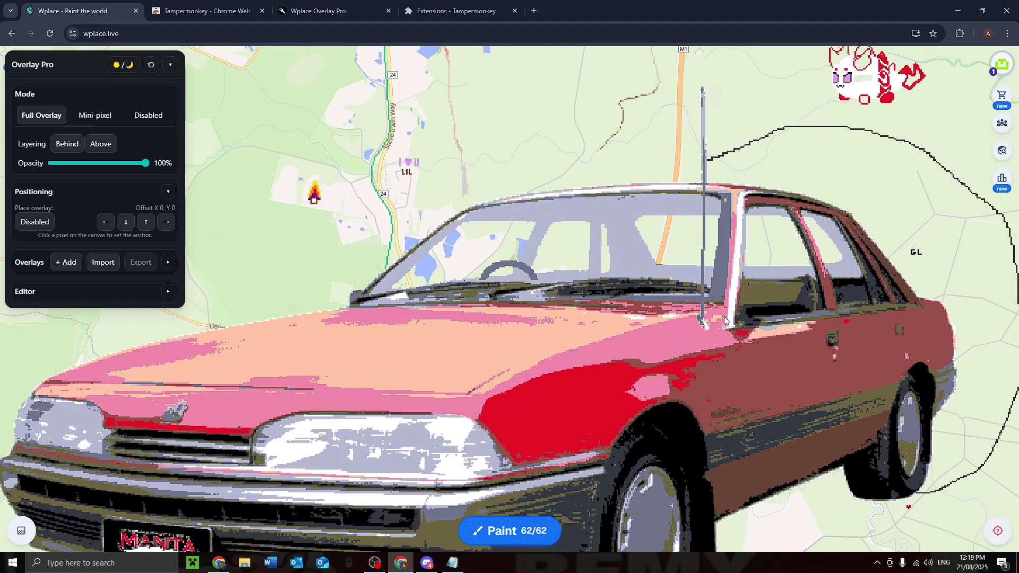
left_click(85, 115)
left_click_drag(483, 186, 457, 253)
scroll(523, 253, "up", 3)
scroll(517, 255, "down", 5)
scroll(511, 256, "up", 1)
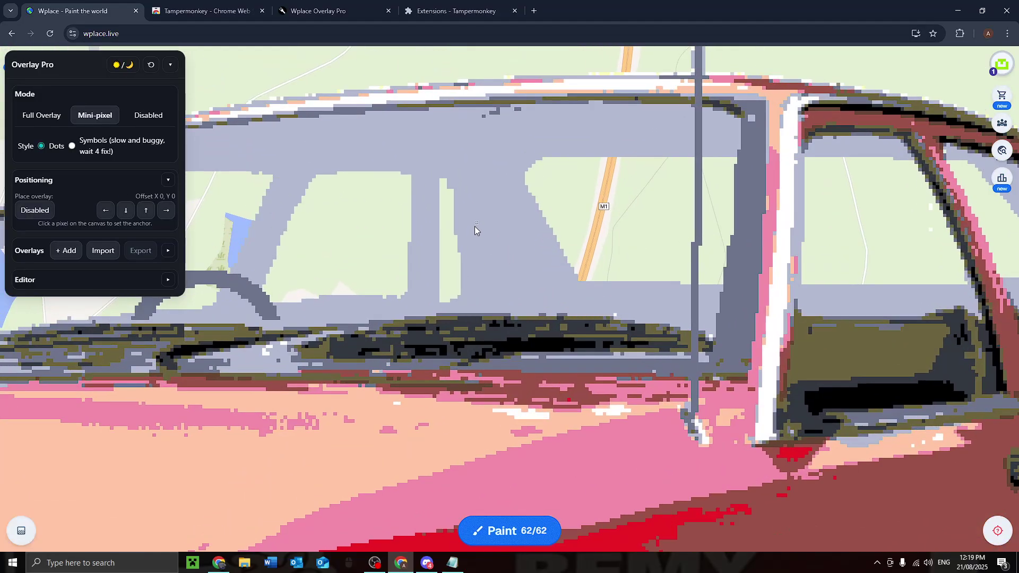
scroll(473, 228, "up", 4)
scroll(486, 230, "down", 4)
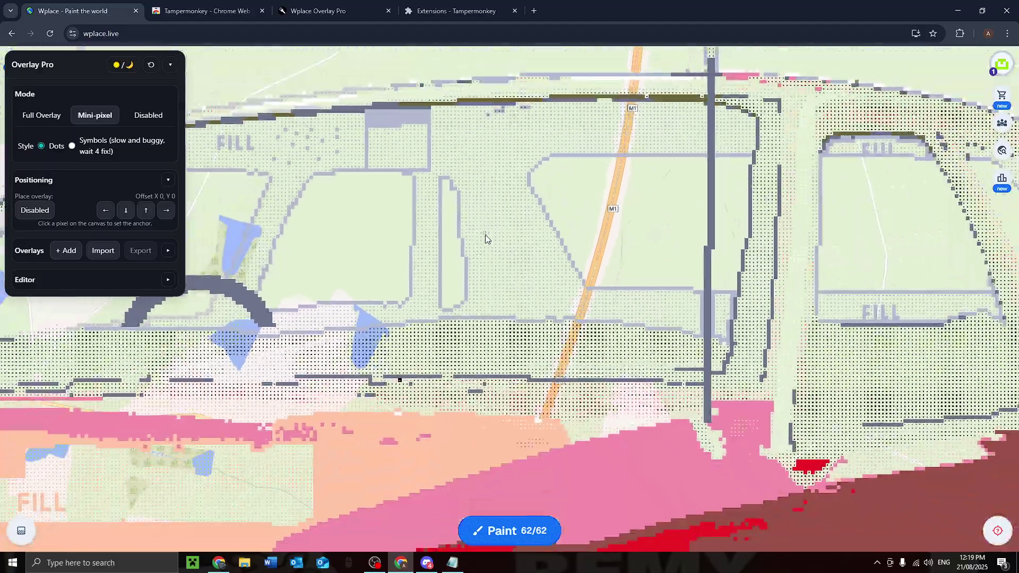
Try to sample an olive overlay dot's color below the windscreen with the color picker, and leave paint mode
scroll(404, 310, "up", 3)
scroll(404, 310, "up", 6)
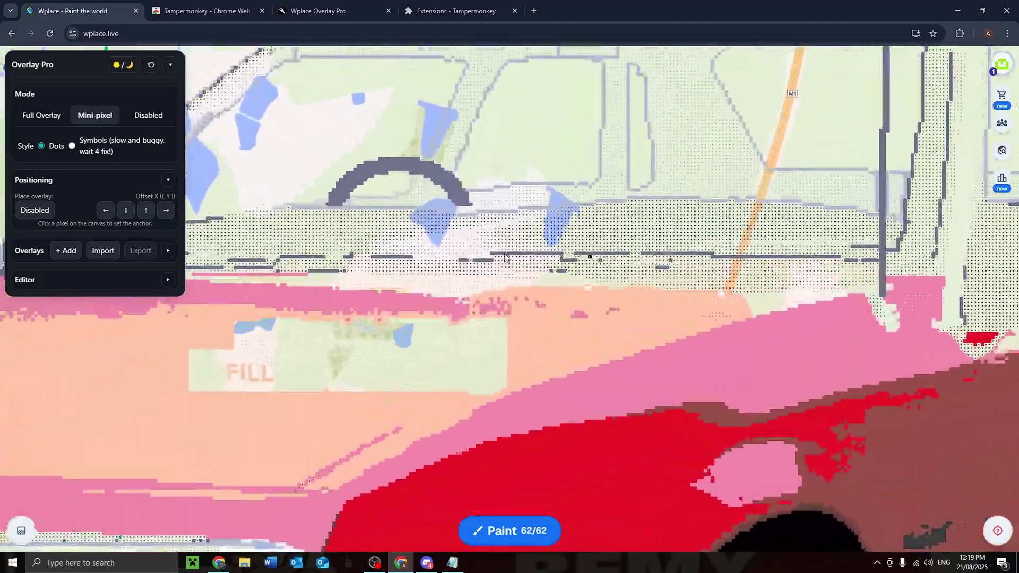
scroll(478, 256, "up", 2)
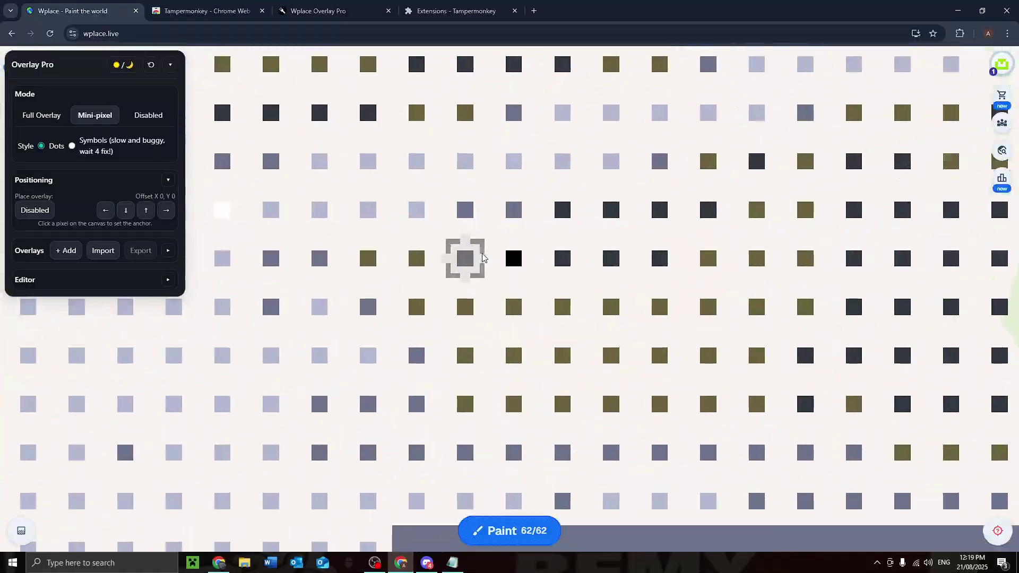
left_click(463, 259)
left_click(405, 528)
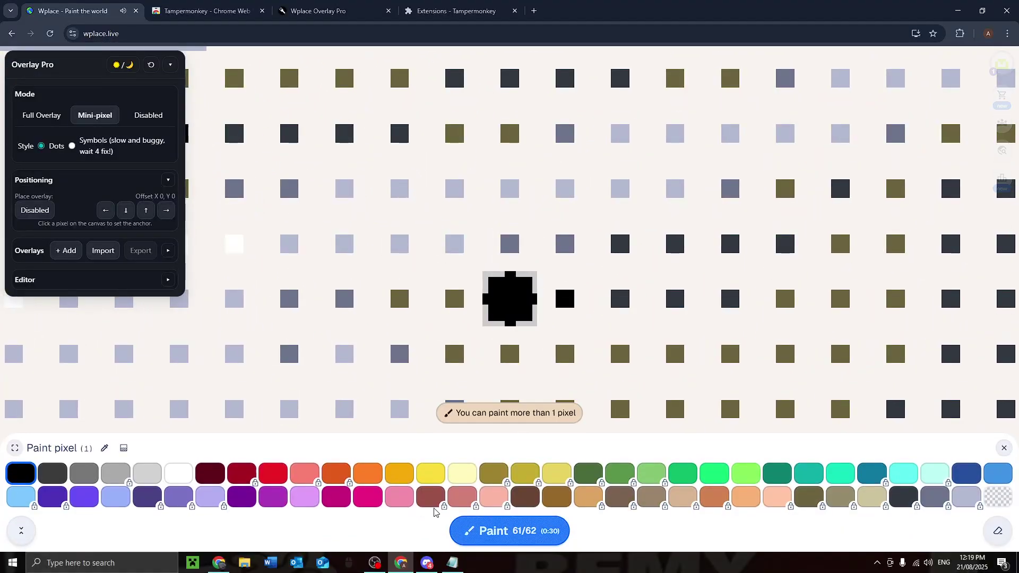
left_click(104, 448)
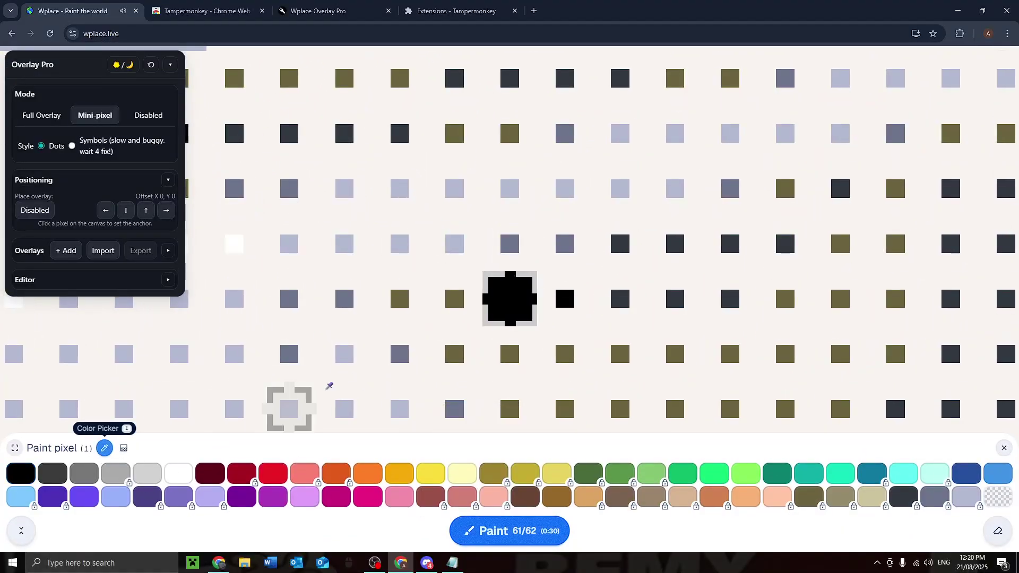
left_click(456, 299)
left_click(616, 195)
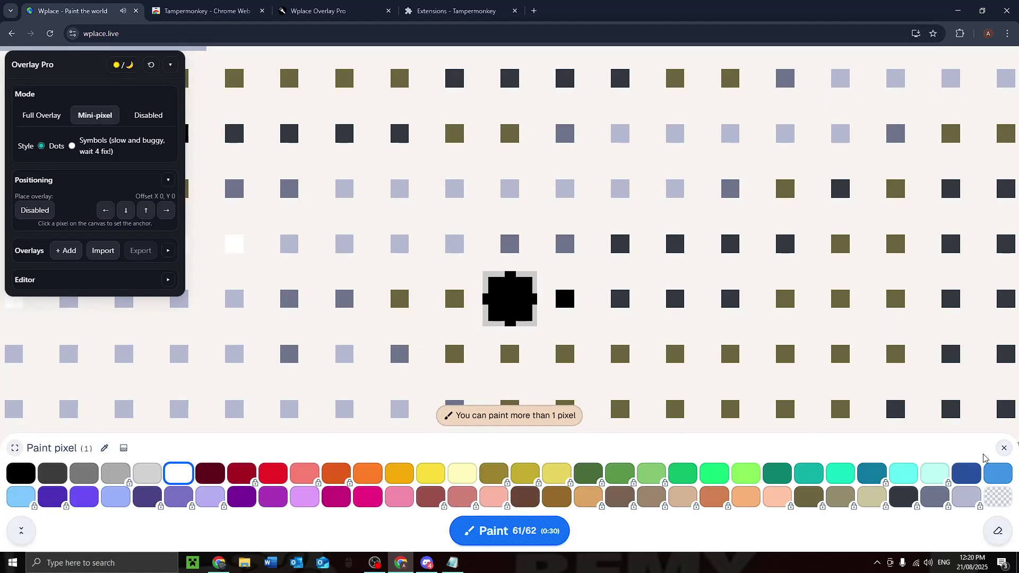
left_click(1004, 448)
Examine the mini-pixel dots against the painted pixels across the car's windscreen and roof
scroll(571, 361, "down", 6)
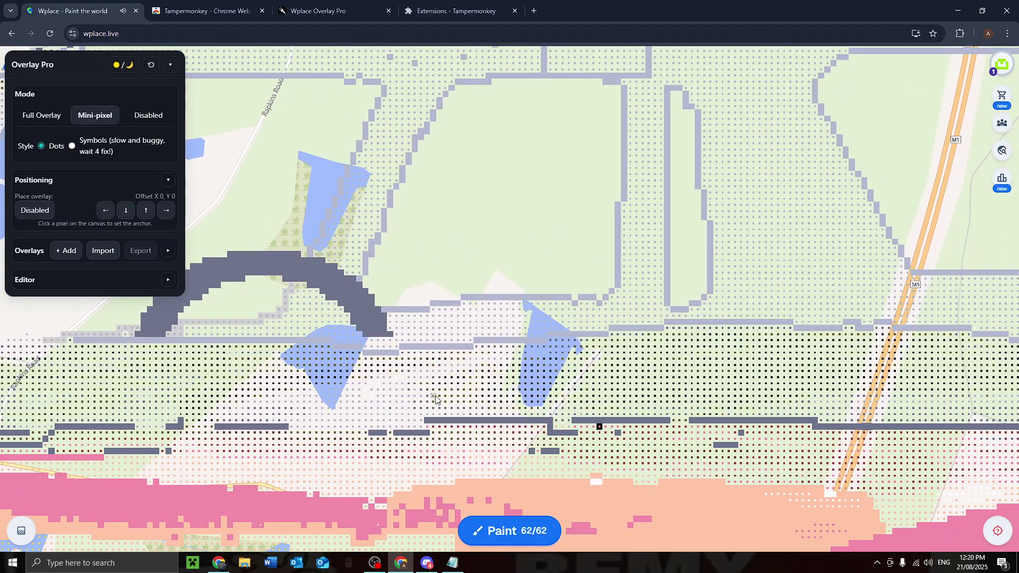
scroll(435, 397, "down", 1)
left_click_drag(408, 280, 371, 393)
left_click_drag(398, 186, 399, 230)
scroll(399, 229, "up", 4)
scroll(400, 229, "up", 2)
left_click_drag(536, 256, 312, 264)
left_click_drag(636, 228, 470, 295)
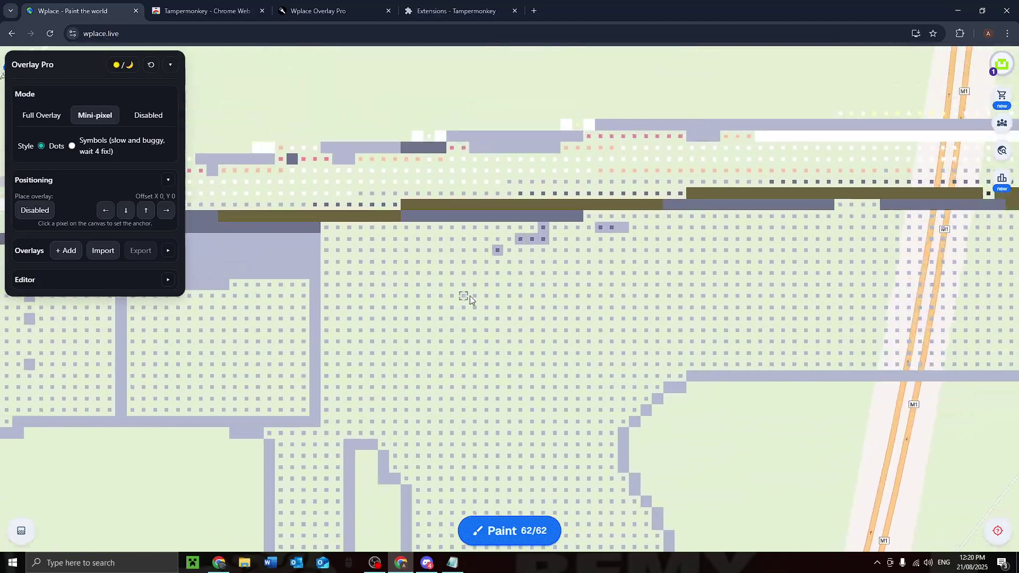
left_click_drag(588, 197, 473, 275)
scroll(450, 216, "down", 5)
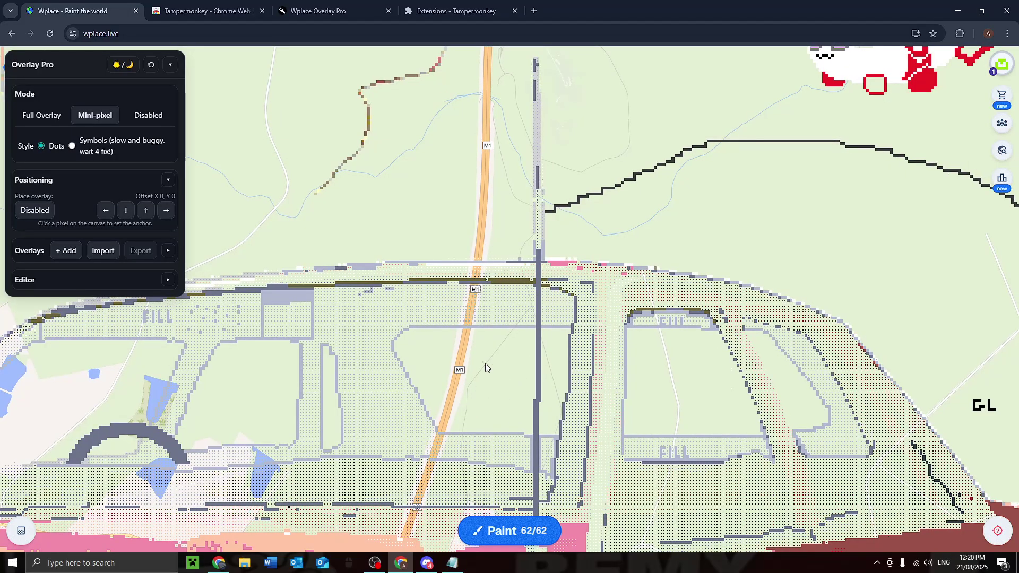
Examine the mini-pixel dots around the rear side windows and door handles, down to individual mismatched pixels on the dark red bodywork
left_click_drag(485, 363, 364, 294)
left_click_drag(528, 362, 460, 359)
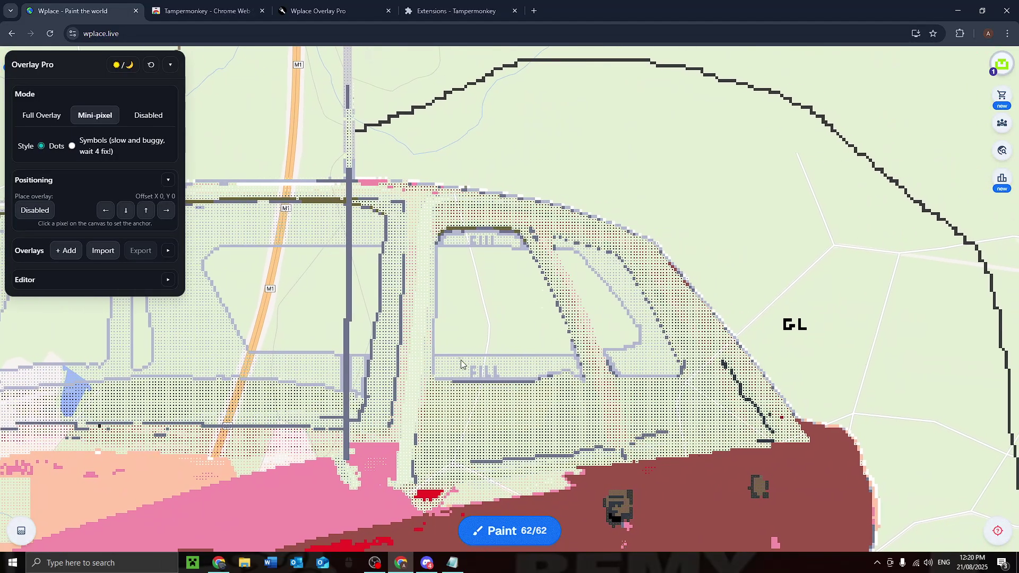
left_click_drag(506, 407, 550, 406)
scroll(550, 409, "up", 5)
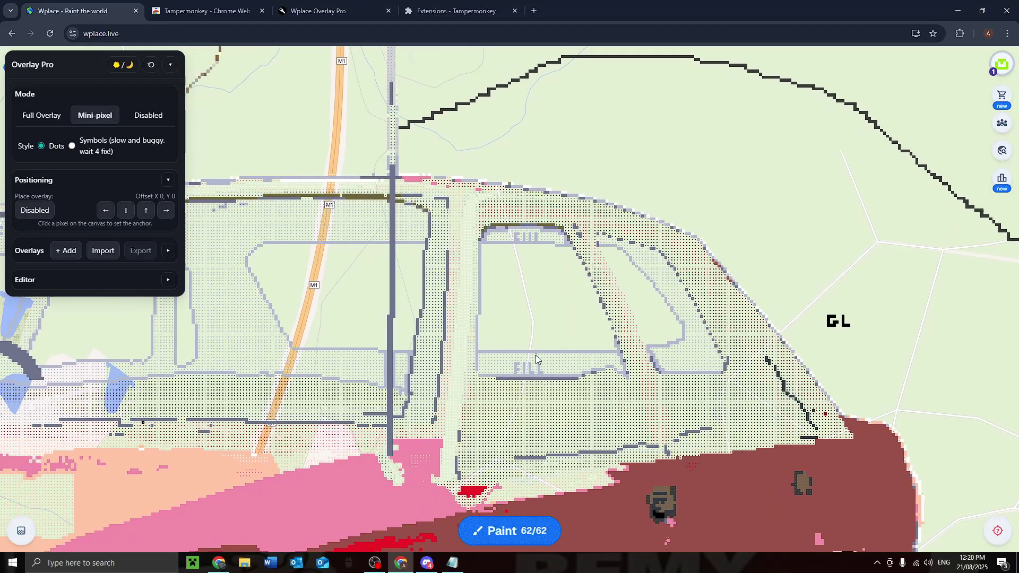
scroll(625, 399, "up", 5)
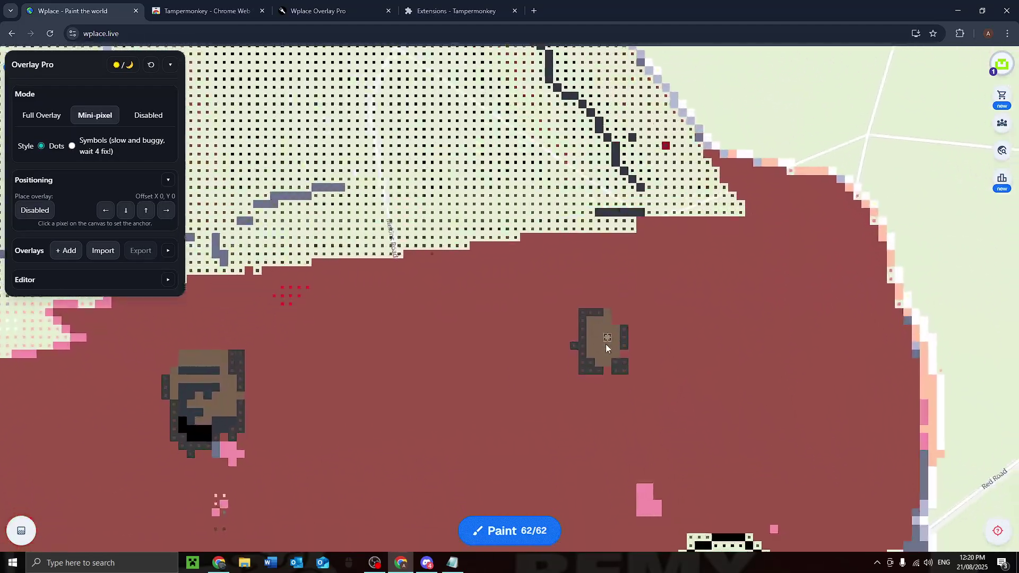
scroll(574, 306, "down", 8)
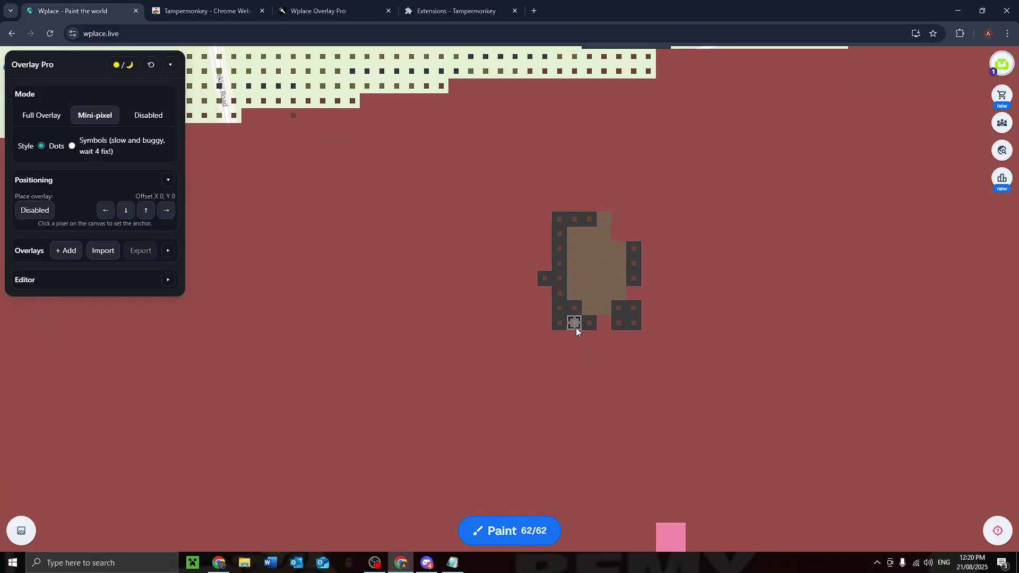
scroll(287, 371, "up", 10)
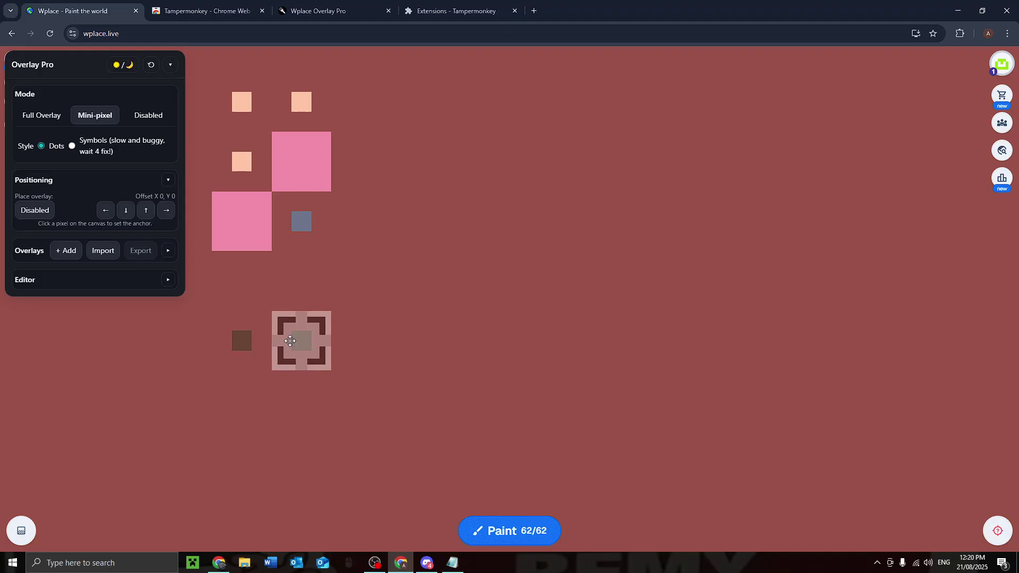
mouse_move(293, 346)
left_mouse_down()
mouse_move(471, 478)
mouse_move(465, 495)
left_mouse_up()
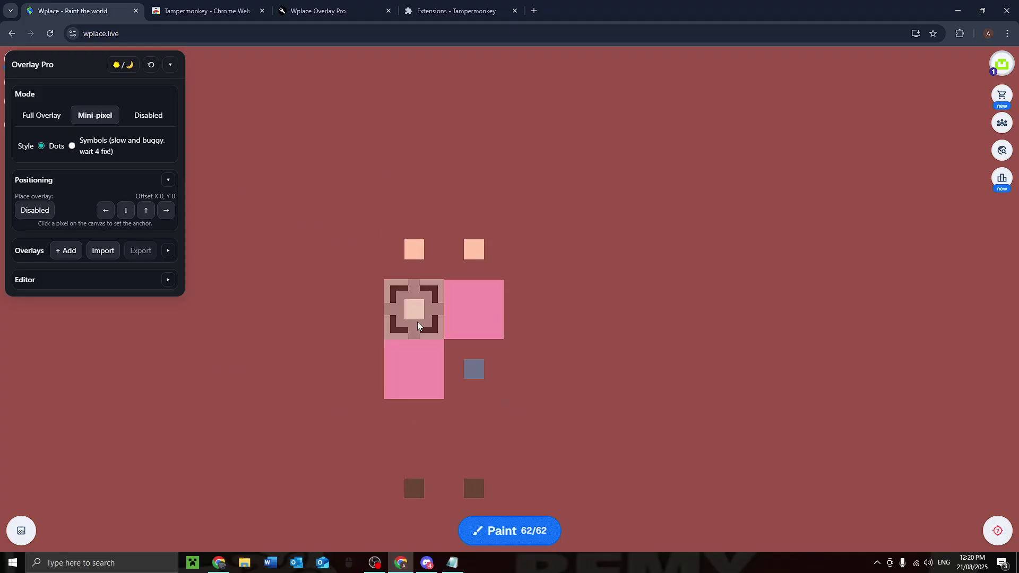
scroll(424, 313, "down", 10)
scroll(624, 309, "up", 10)
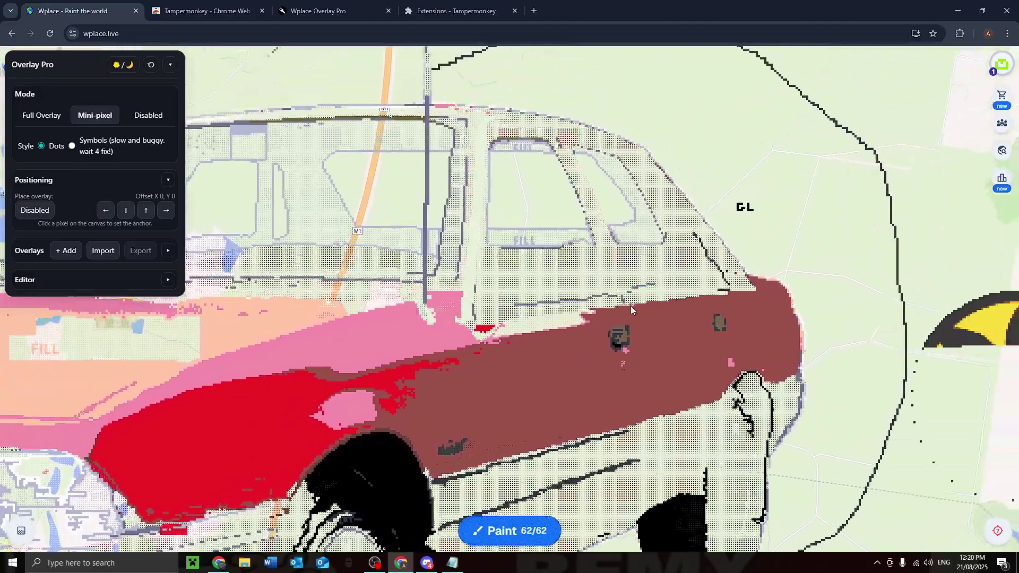
scroll(658, 317, "down", 10)
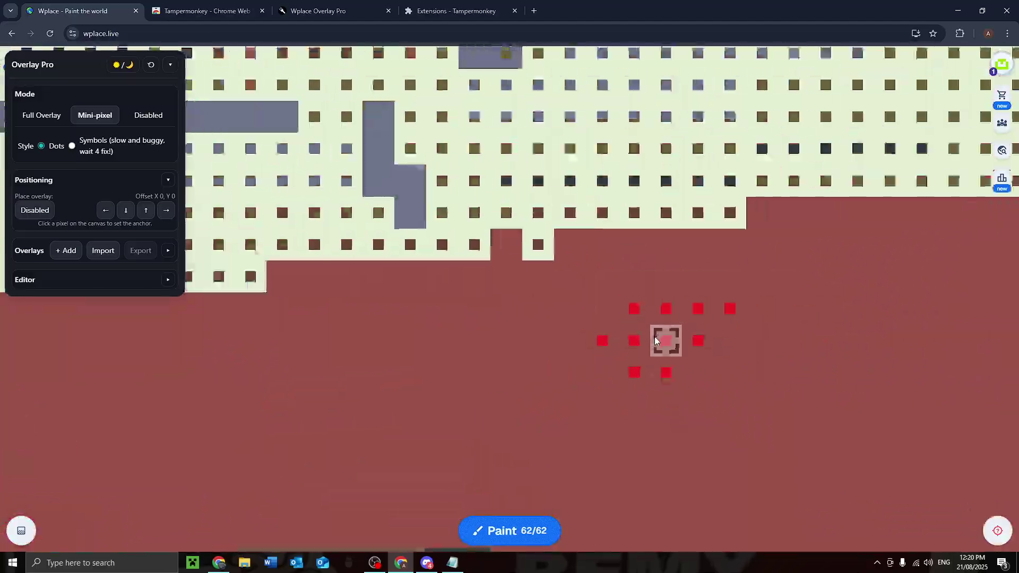
scroll(479, 360, "up", 5)
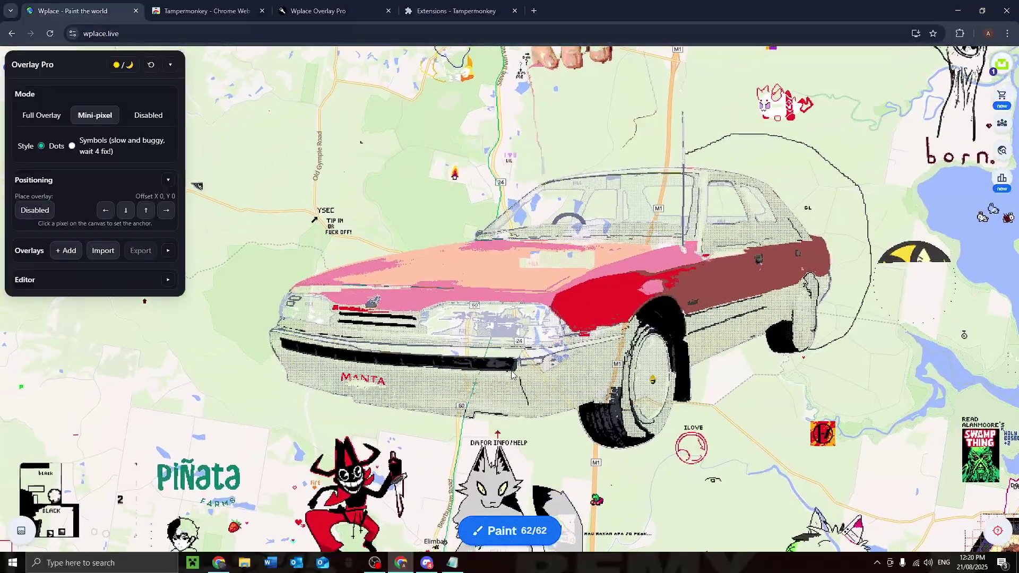
Collapse the Overlay Pro panel so the whole car is unobstructed on the map
scroll(390, 353, "down", 5)
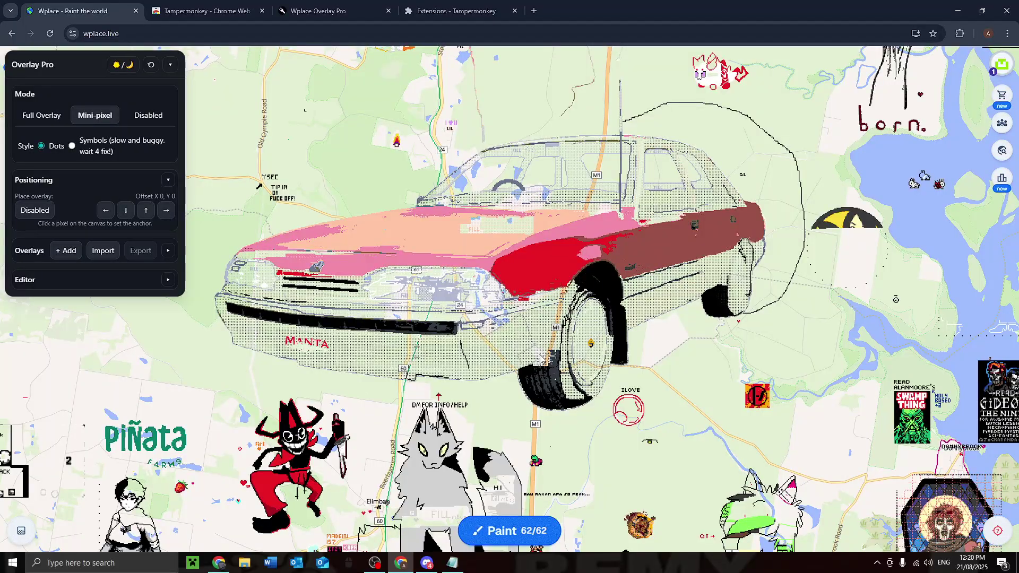
left_click(170, 64)
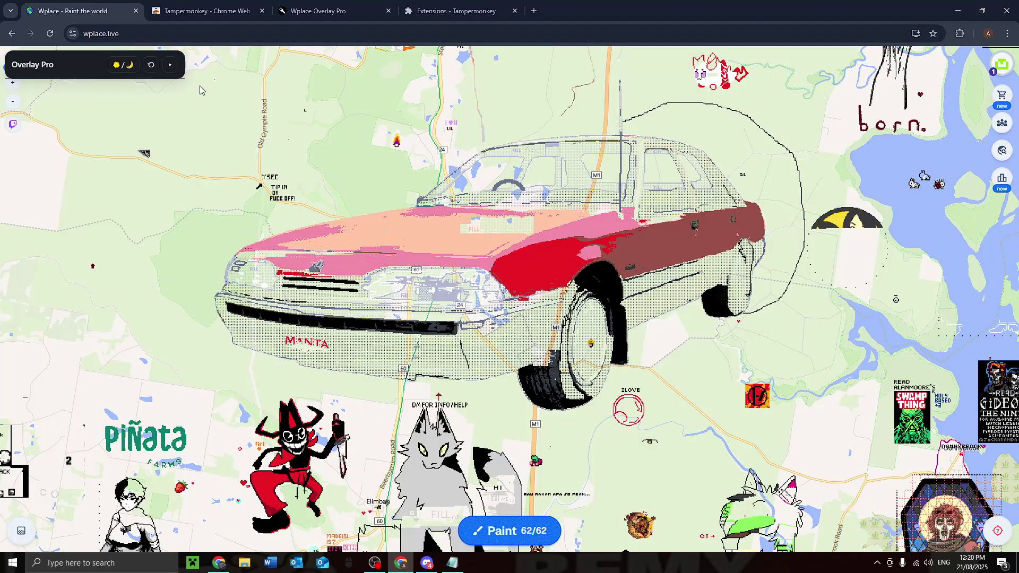
Enter paint mode on an empty green area east of the car and draft white pixels with continuous strokes until all 62 charges are used
left_click_drag(746, 107, 210, 288)
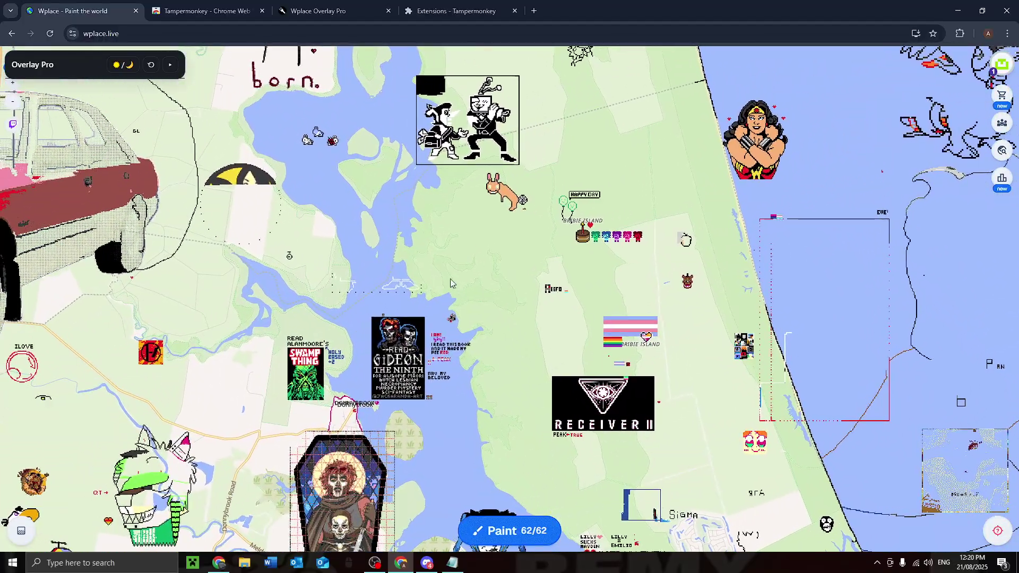
scroll(449, 239, "up", 8)
mouse_move(439, 232)
left_mouse_down()
mouse_move(414, 381)
mouse_move(410, 365)
left_mouse_up()
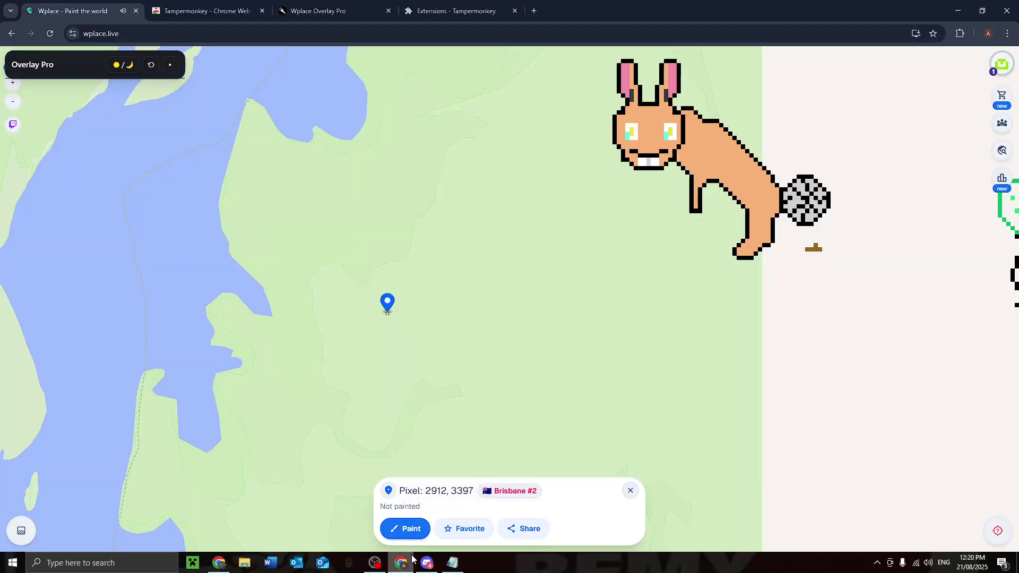
left_click(406, 529)
scroll(350, 334, "up", 3)
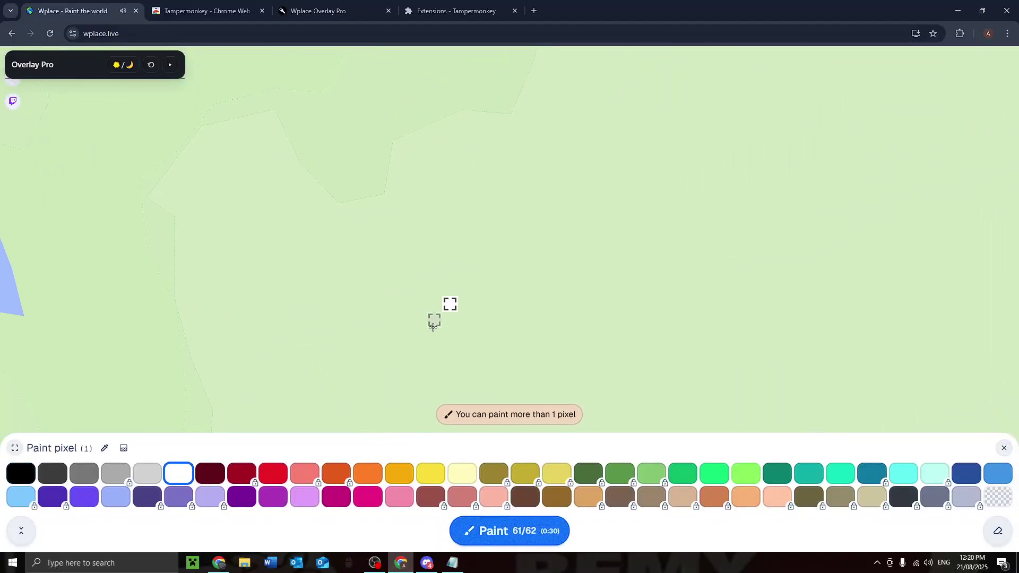
left_click_drag(450, 289, 675, 268)
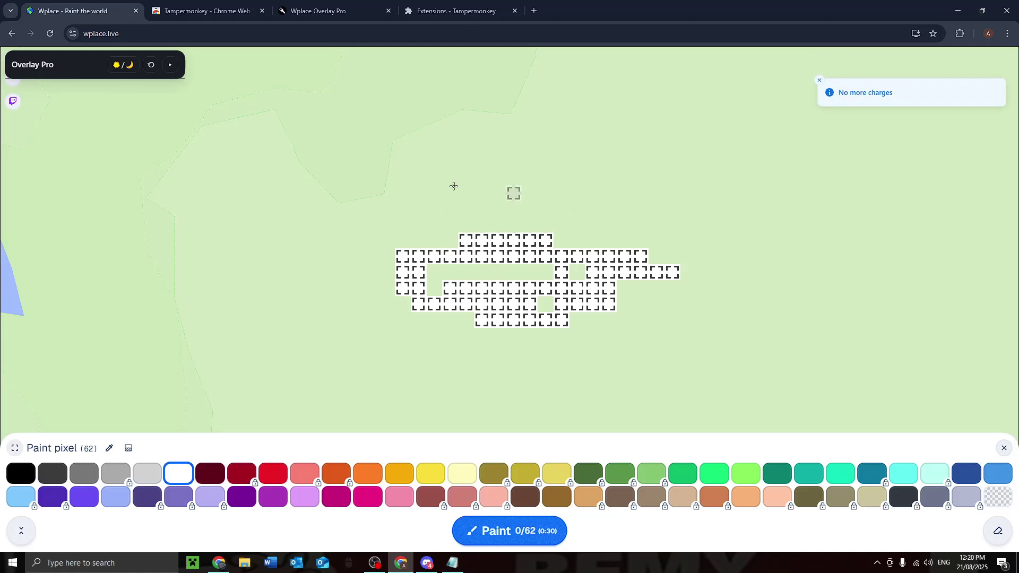
left_click(688, 226)
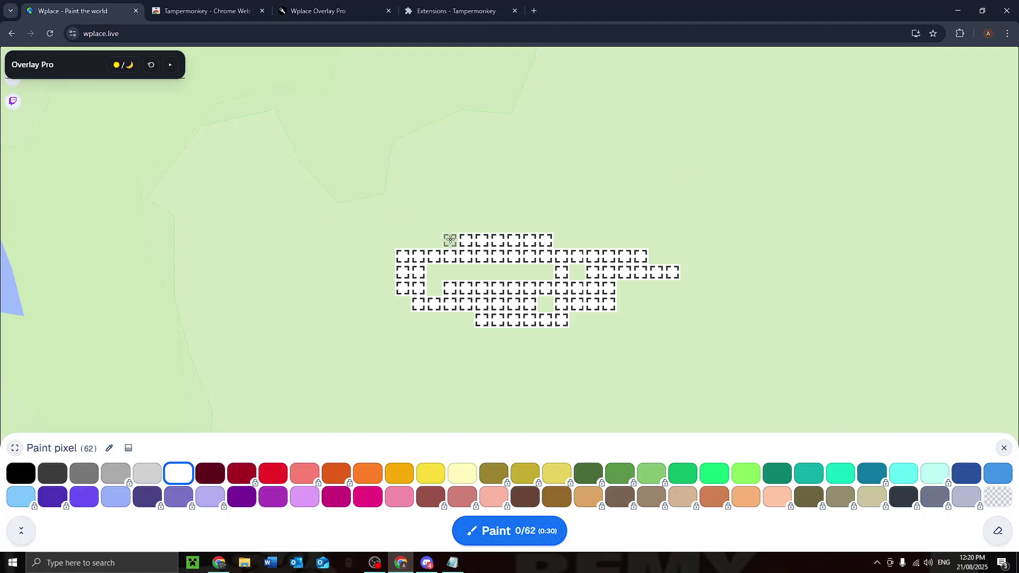
Erase all the drafted white pixels with continuous eraser strokes
key("e")
key("space")
mouse_move(439, 276)
left_mouse_down()
mouse_move(466, 272)
mouse_move(480, 301)
mouse_move(562, 318)
mouse_move(543, 275)
mouse_move(716, 261)
left_mouse_up()
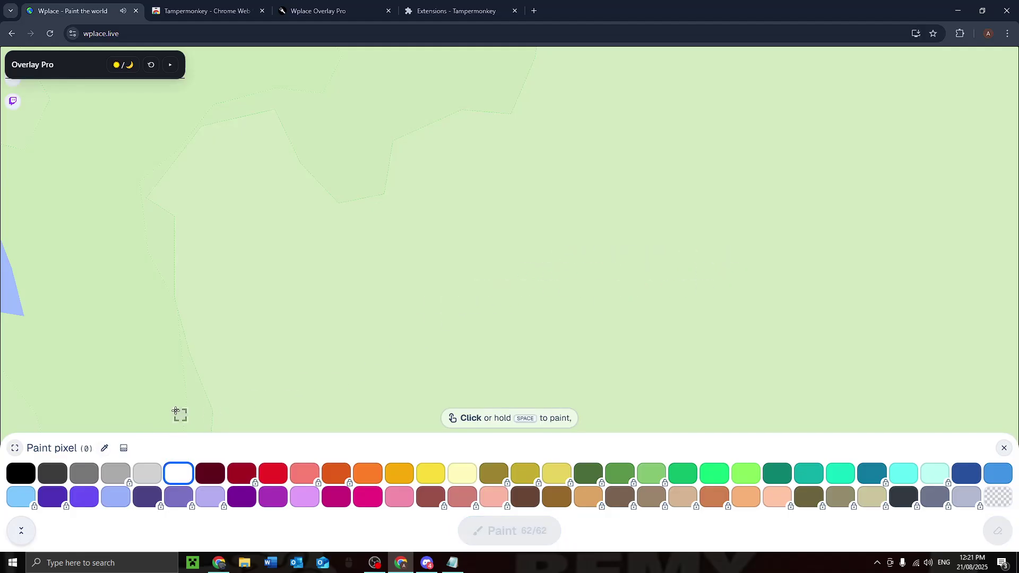
Draft a small patch of Deep Red pixels and a separate patch of White pixels to the east of it
left_click(210, 472)
left_click_drag(321, 303, 352, 312)
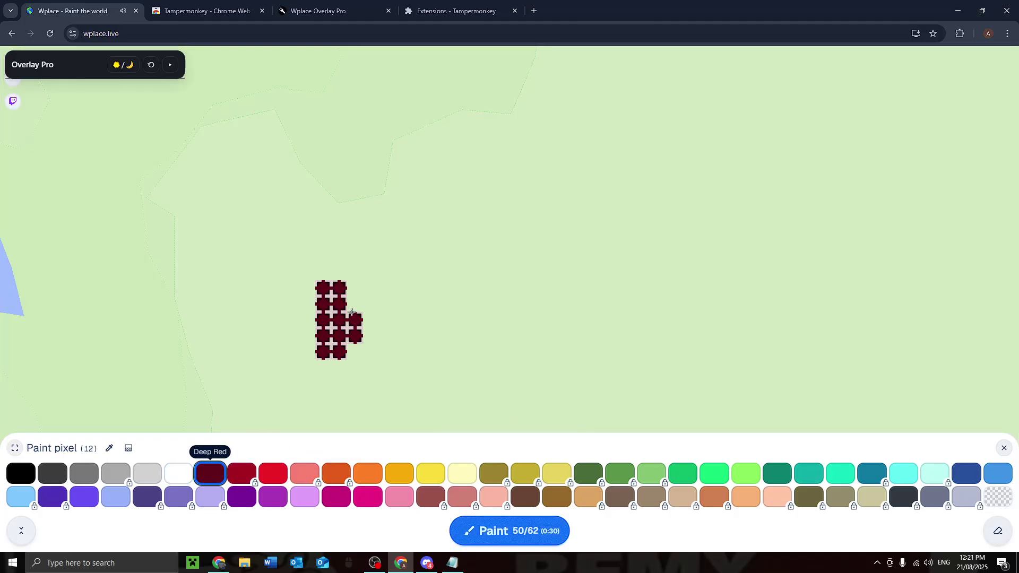
left_click(147, 472)
left_click(178, 472)
left_click_drag(482, 288, 477, 308)
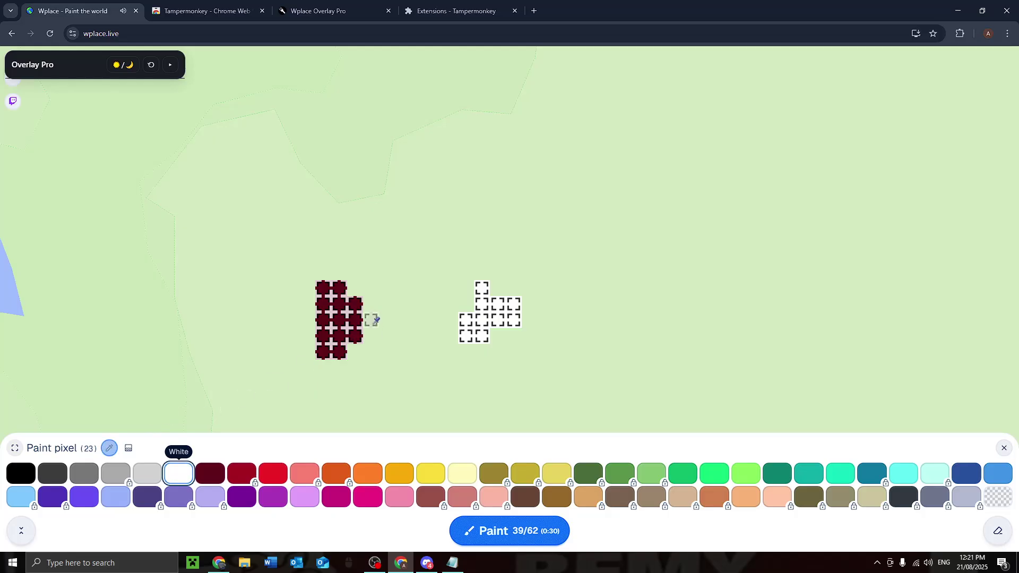
Sample Deep Red from the drafted patch with the color picker and erase both drafted patches
left_click(339, 317)
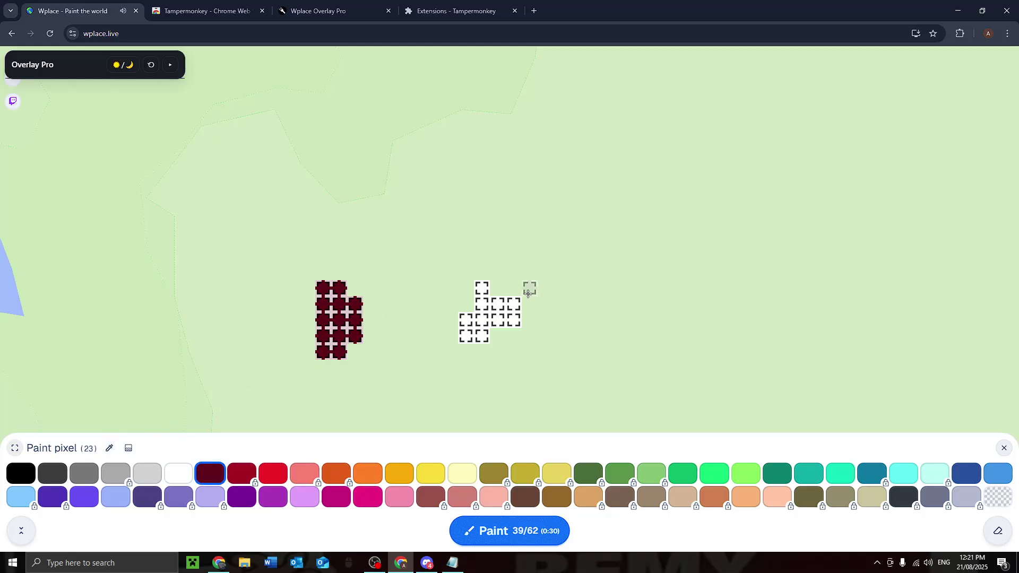
mouse_move(510, 293)
left_mouse_down()
mouse_move(501, 313)
mouse_move(467, 305)
mouse_move(467, 334)
mouse_move(489, 296)
mouse_move(469, 319)
mouse_move(451, 314)
mouse_move(486, 303)
mouse_move(432, 338)
mouse_move(329, 334)
mouse_move(316, 285)
mouse_move(377, 321)
left_mouse_up()
key("e")
Return to the car on the map and leave paint mode
scroll(425, 355, "down", 5)
left_click_drag(426, 357, 769, 226)
scroll(469, 361, "down", 2)
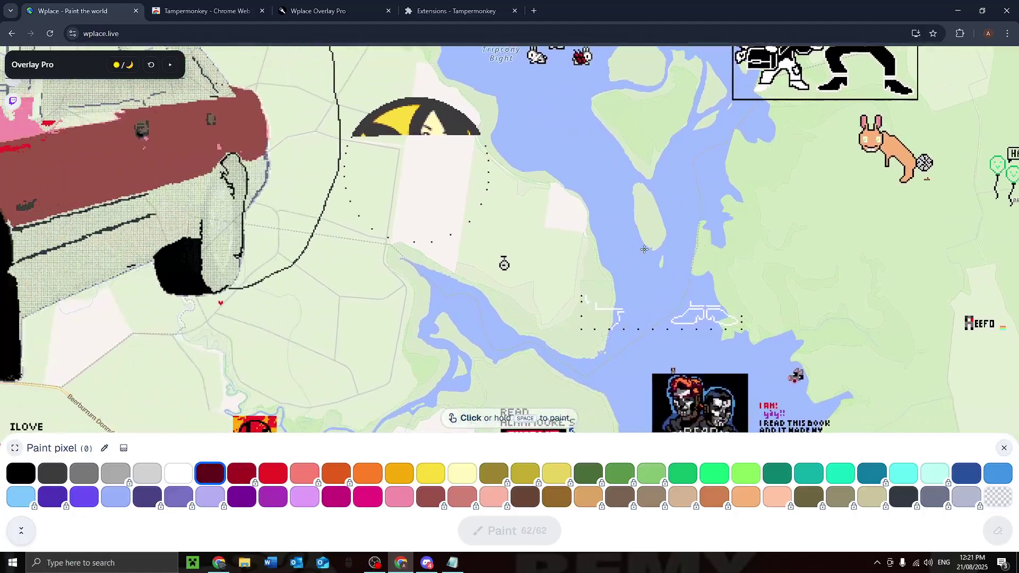
scroll(769, 226, "down", 2)
left_click_drag(361, 291, 612, 272)
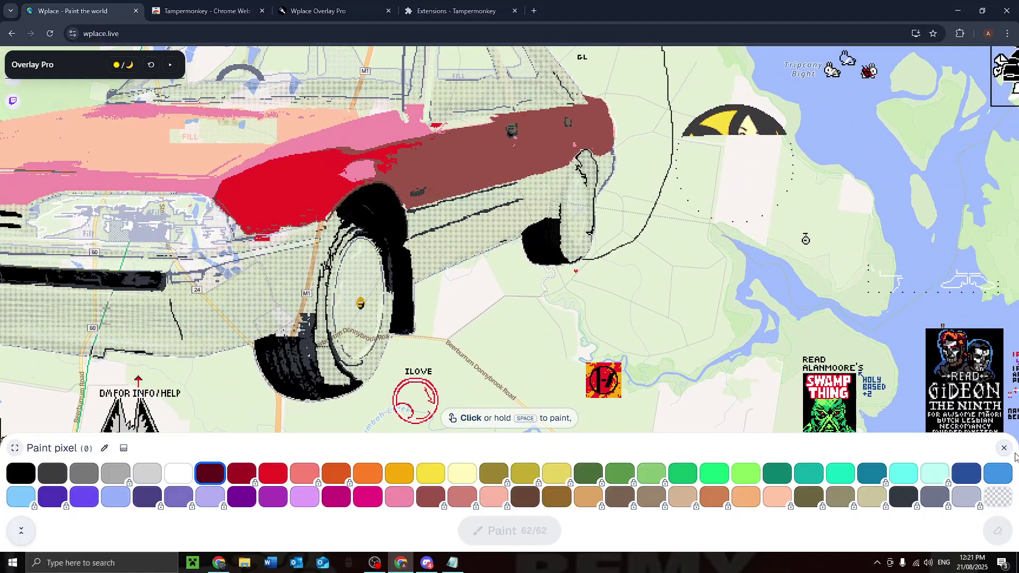
left_click(1004, 449)
mouse_move(467, 345)
left_mouse_down()
mouse_move(567, 320)
mouse_move(666, 338)
mouse_move(738, 463)
left_mouse_up()
left_click(375, 562)
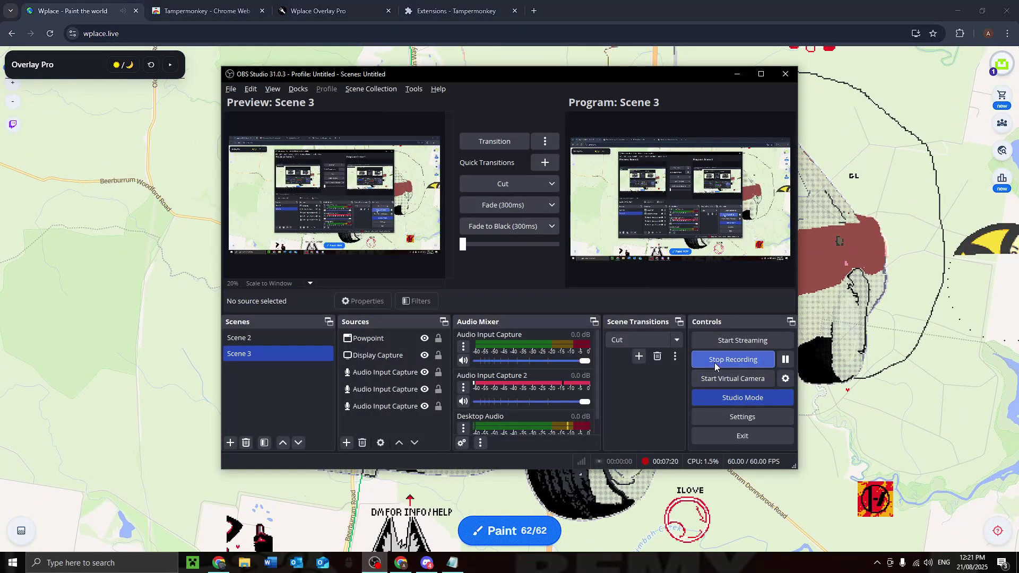